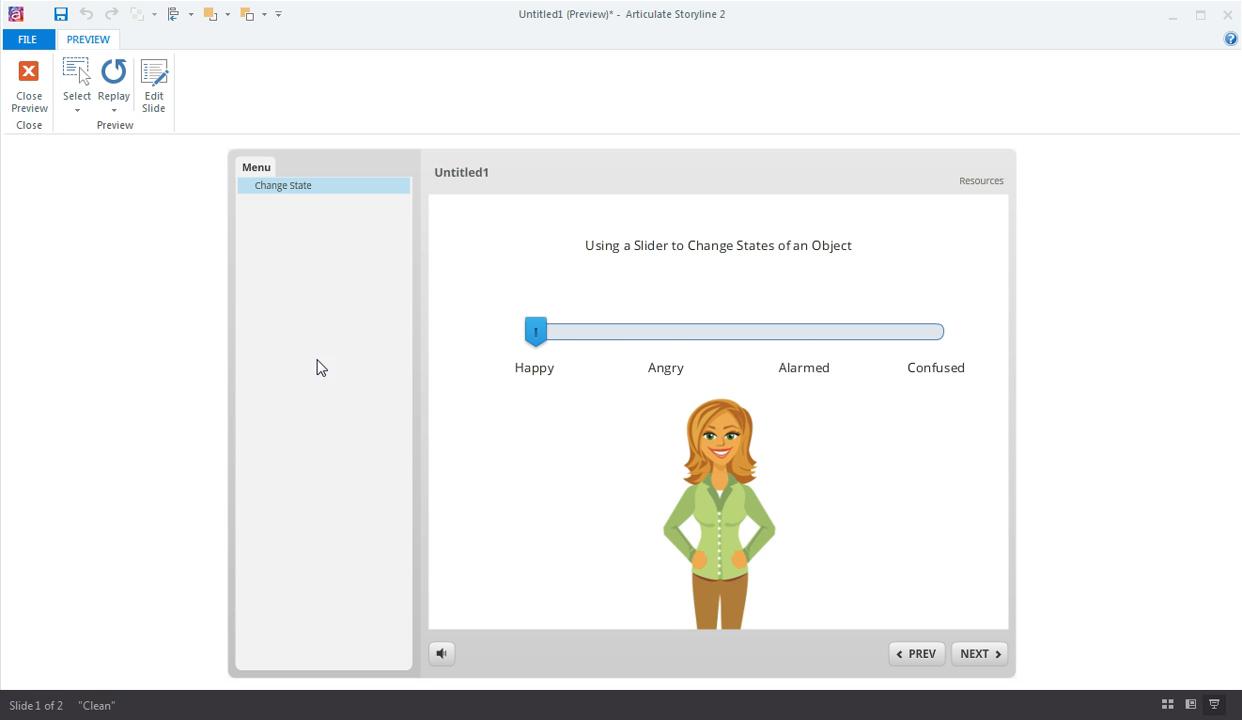
Close the preview and examine the slider, its labels and the character's states on the Change State slide.
click(30, 84)
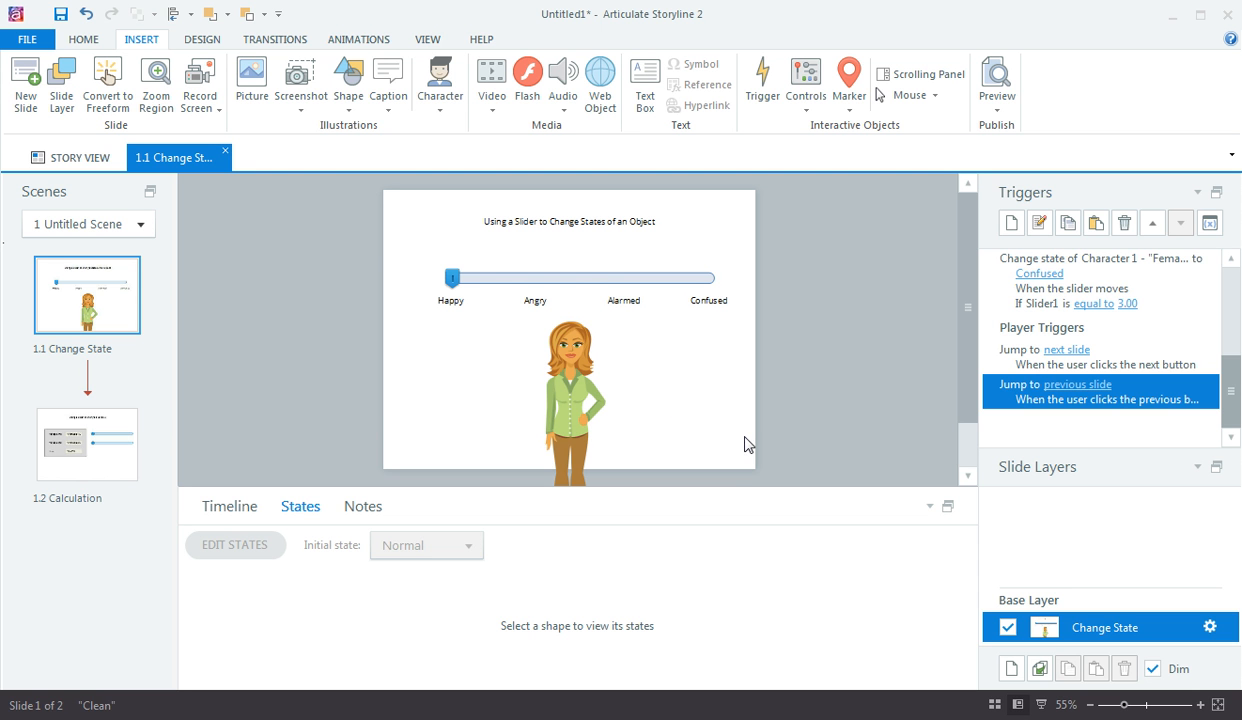
click(590, 281)
click(631, 304)
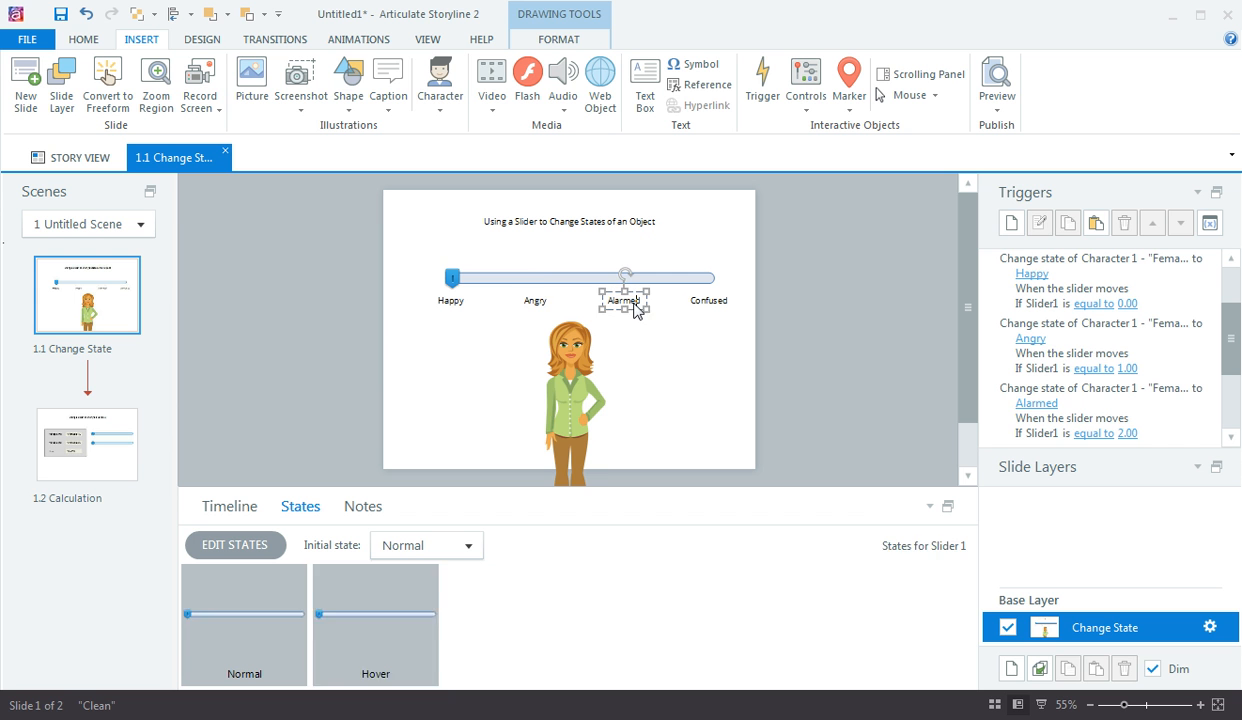
click(535, 300)
click(570, 368)
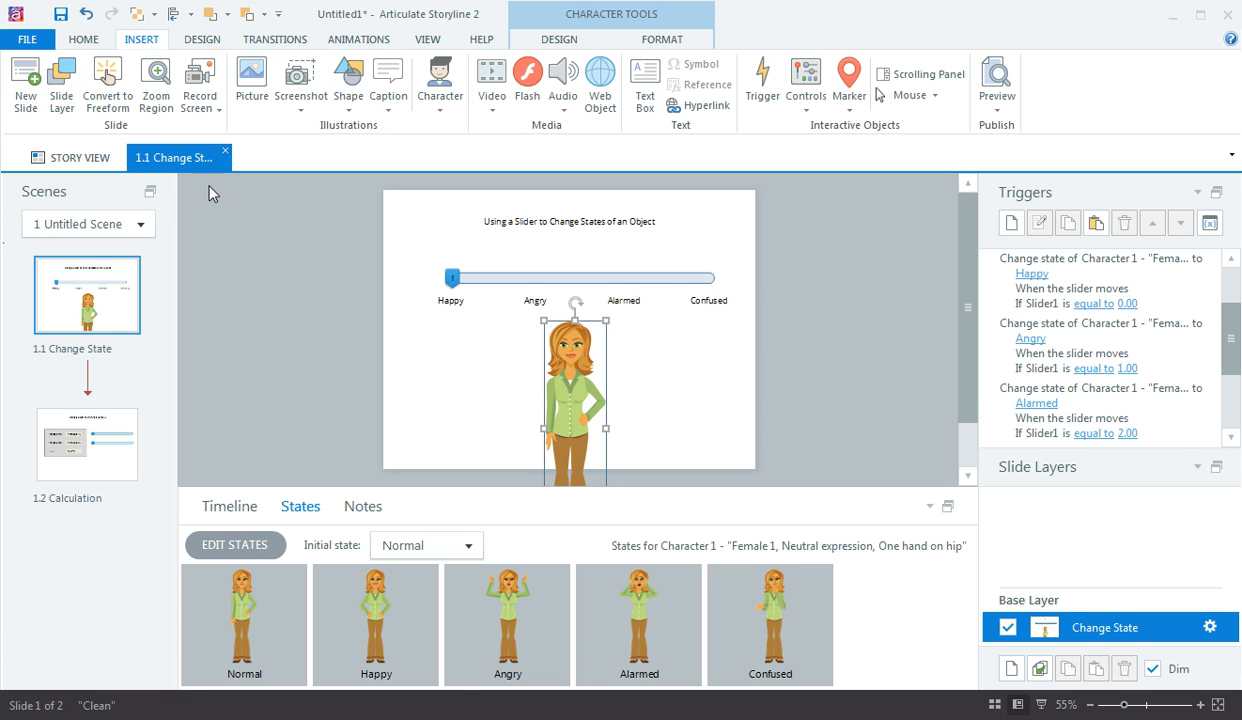
Add a blank slide after Change State and draw a round-thumb slider about 512 px wide and 64 px high on it.
click(25, 82)
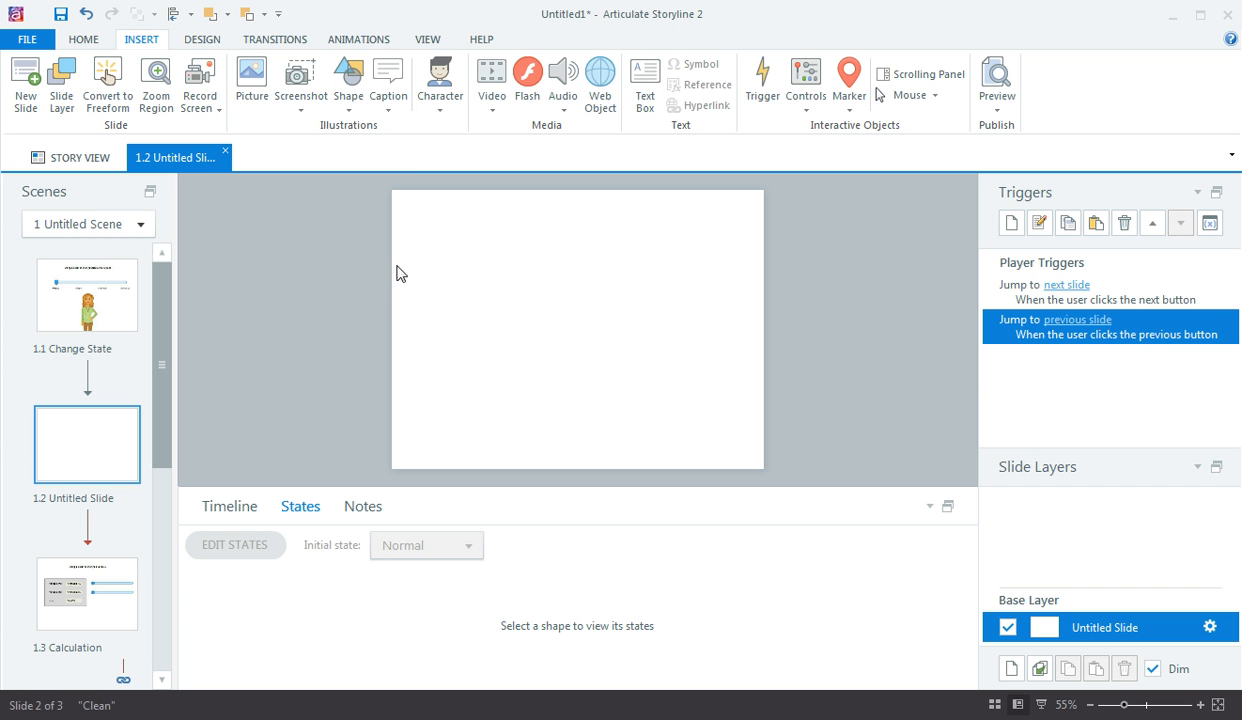
click(800, 107)
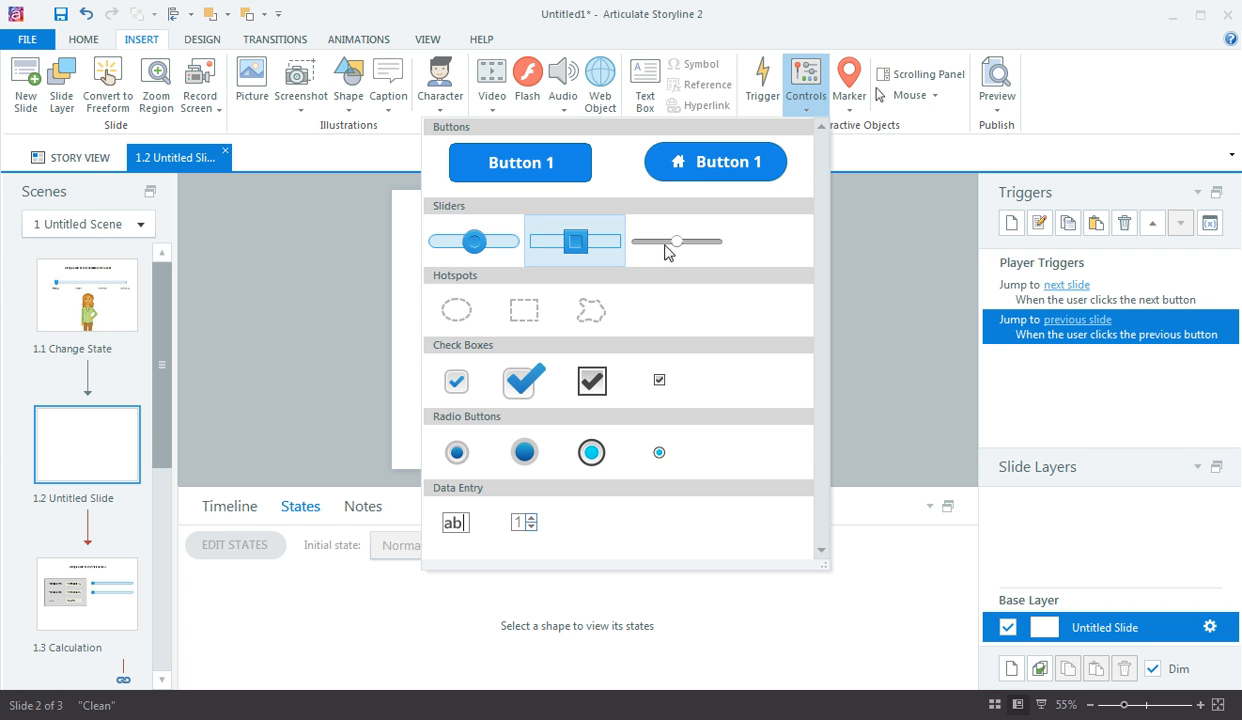
click(471, 241)
drag(440, 262, 699, 289)
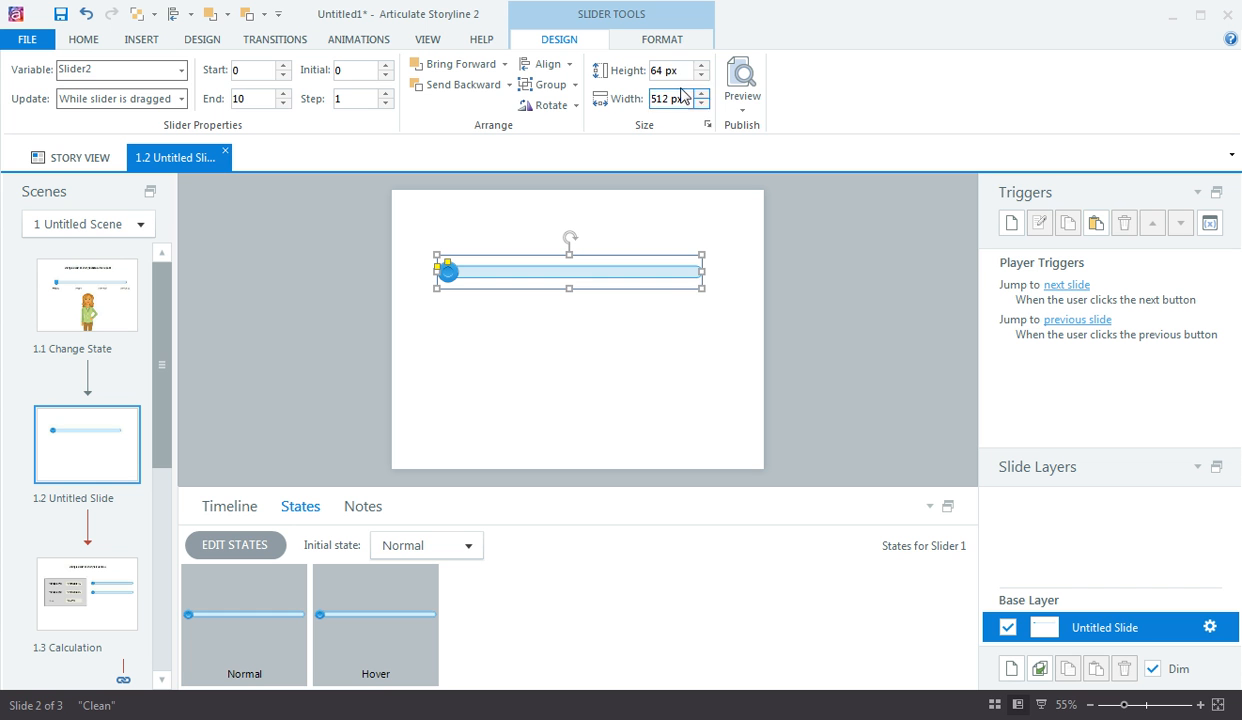
Review the slider's thumb and track formatting options and shift the slider slightly to the right on the slide.
click(680, 40)
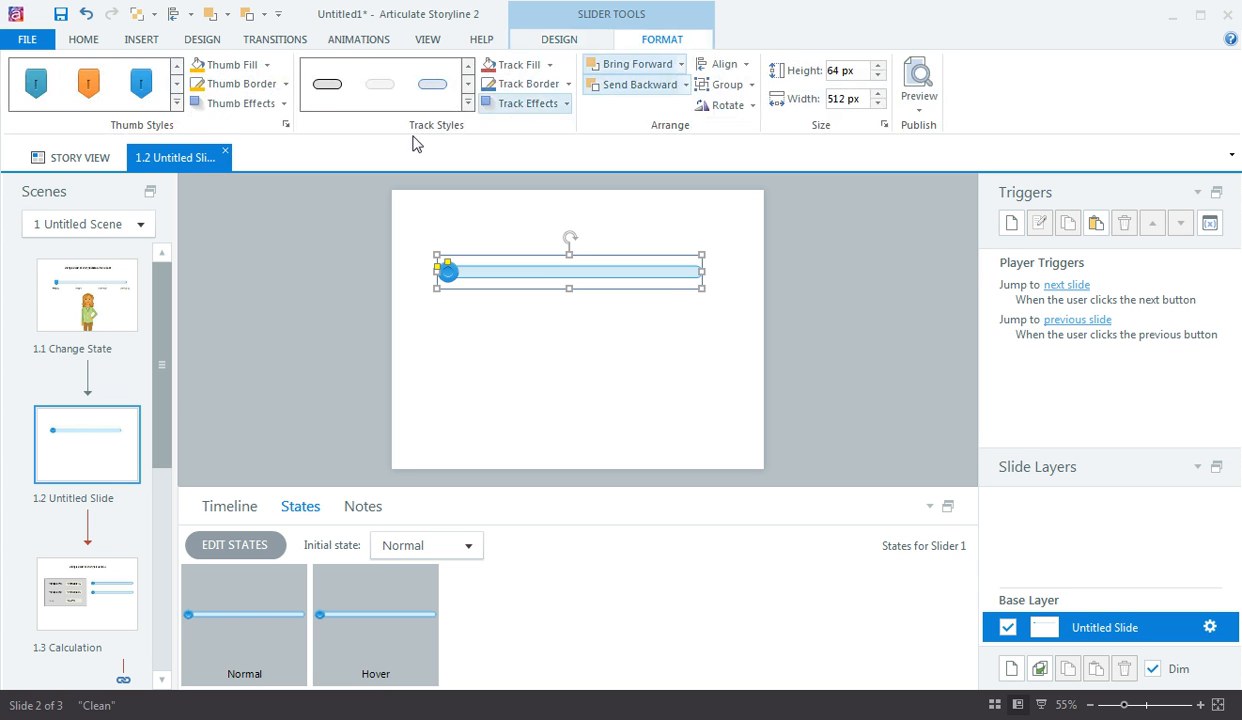
click(557, 42)
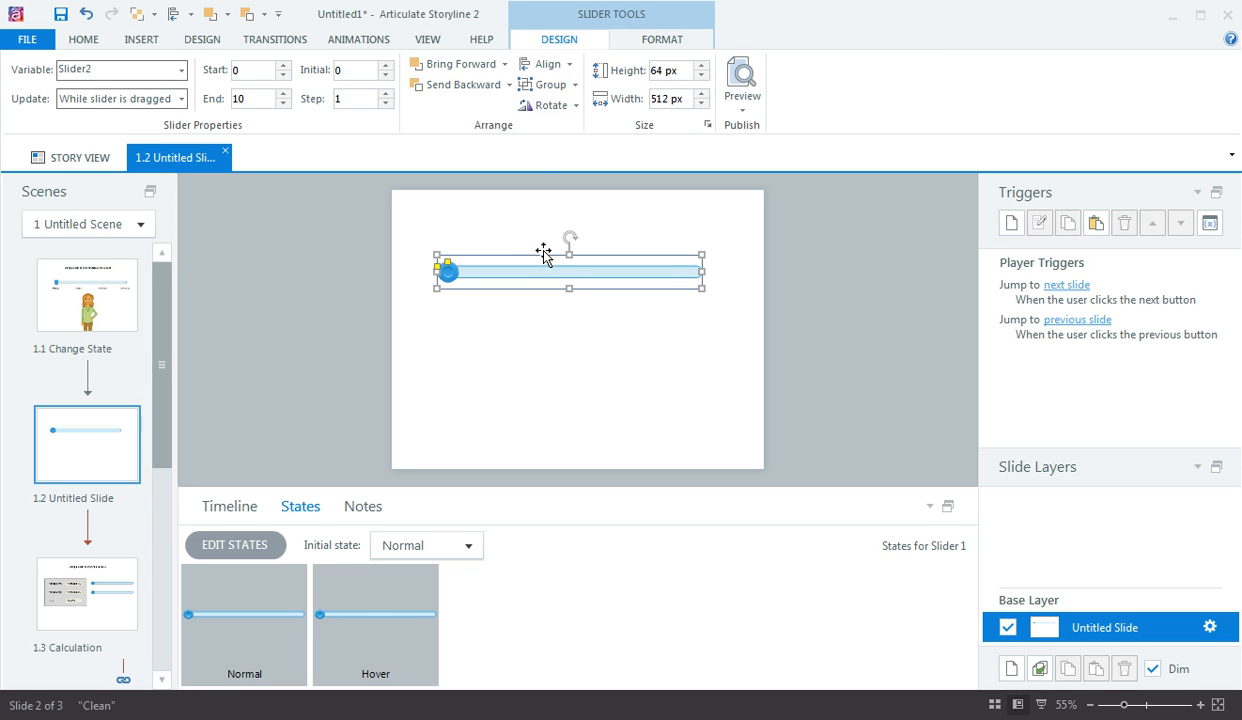
drag(542, 254, 559, 254)
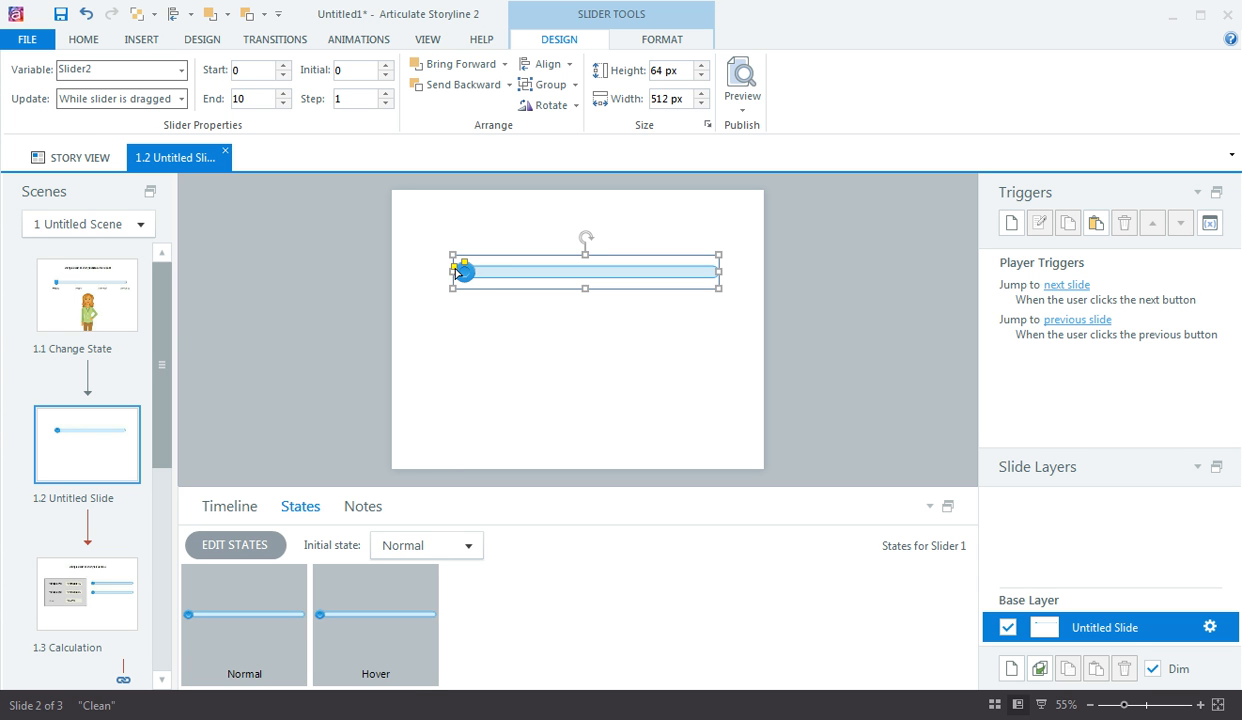
Set the new slider's start value to 1, end value to 4 and initial value to 1.
click(97, 304)
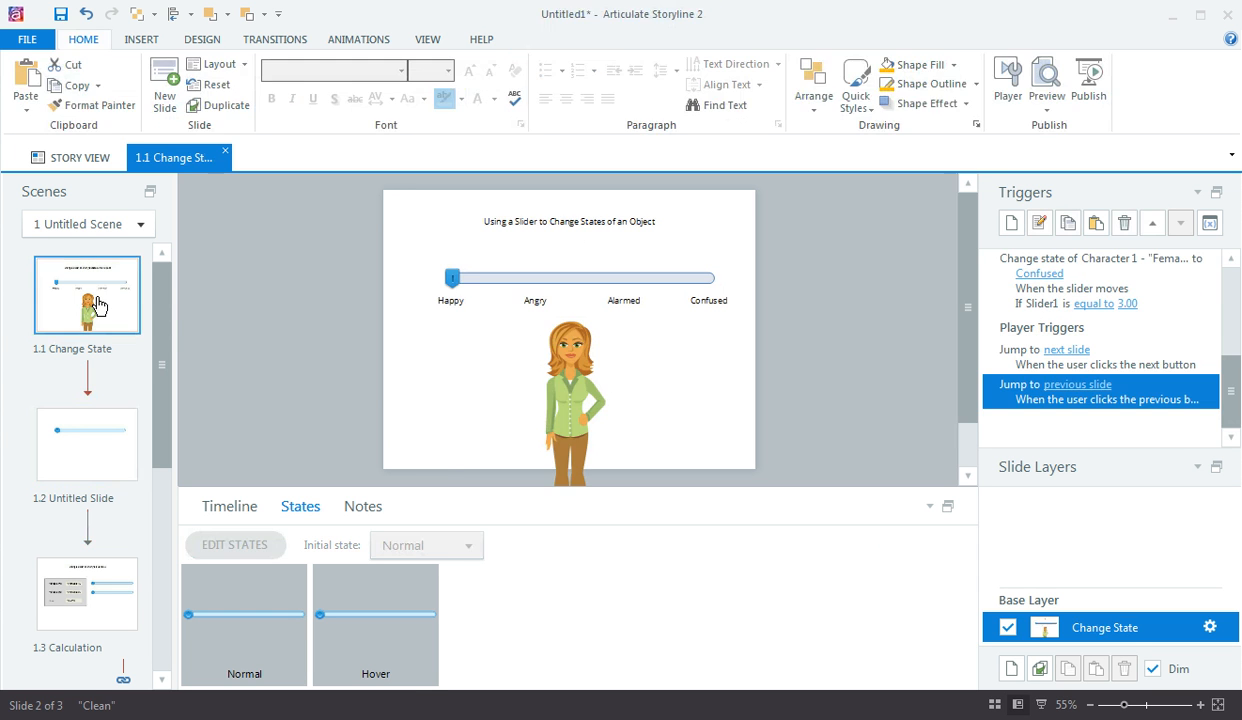
click(58, 438)
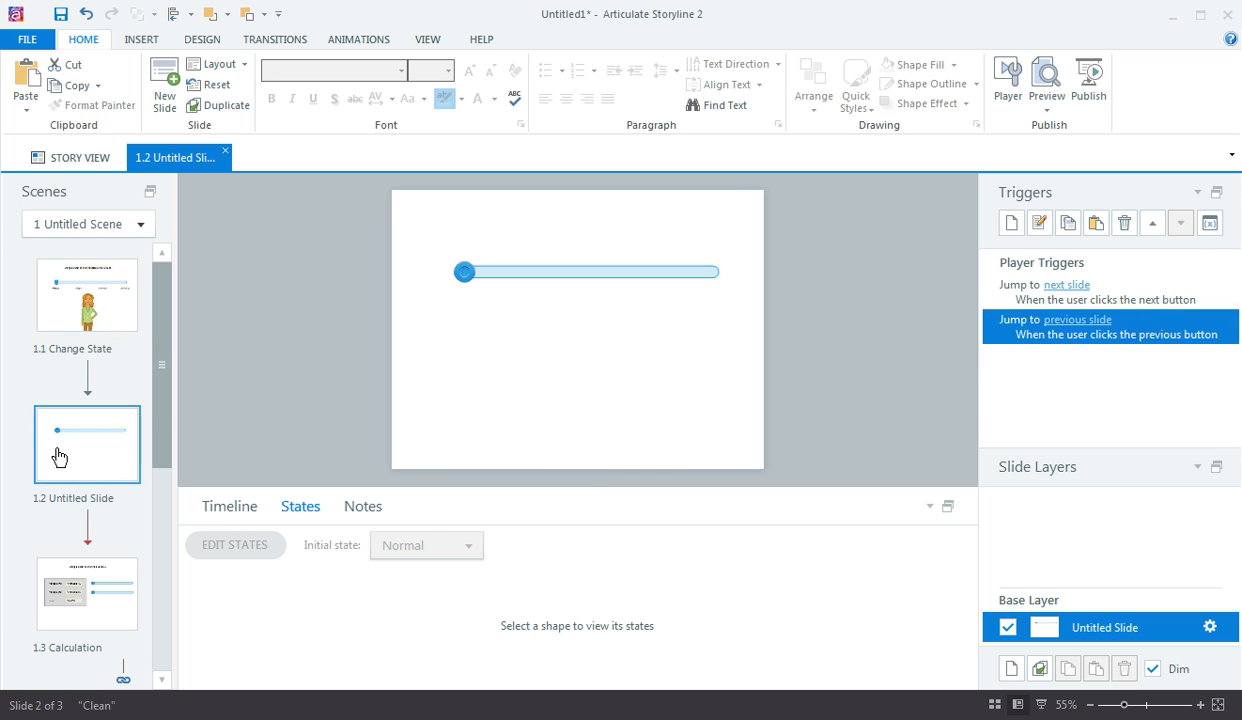
click(468, 273)
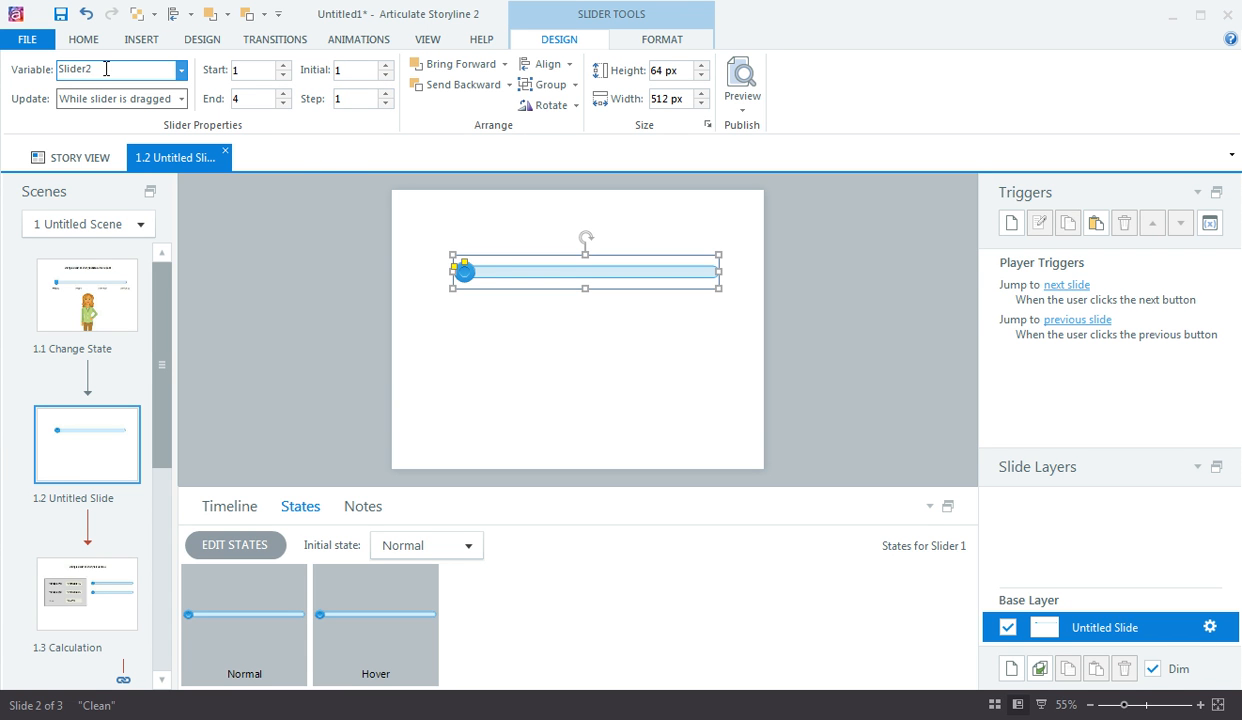
click(476, 391)
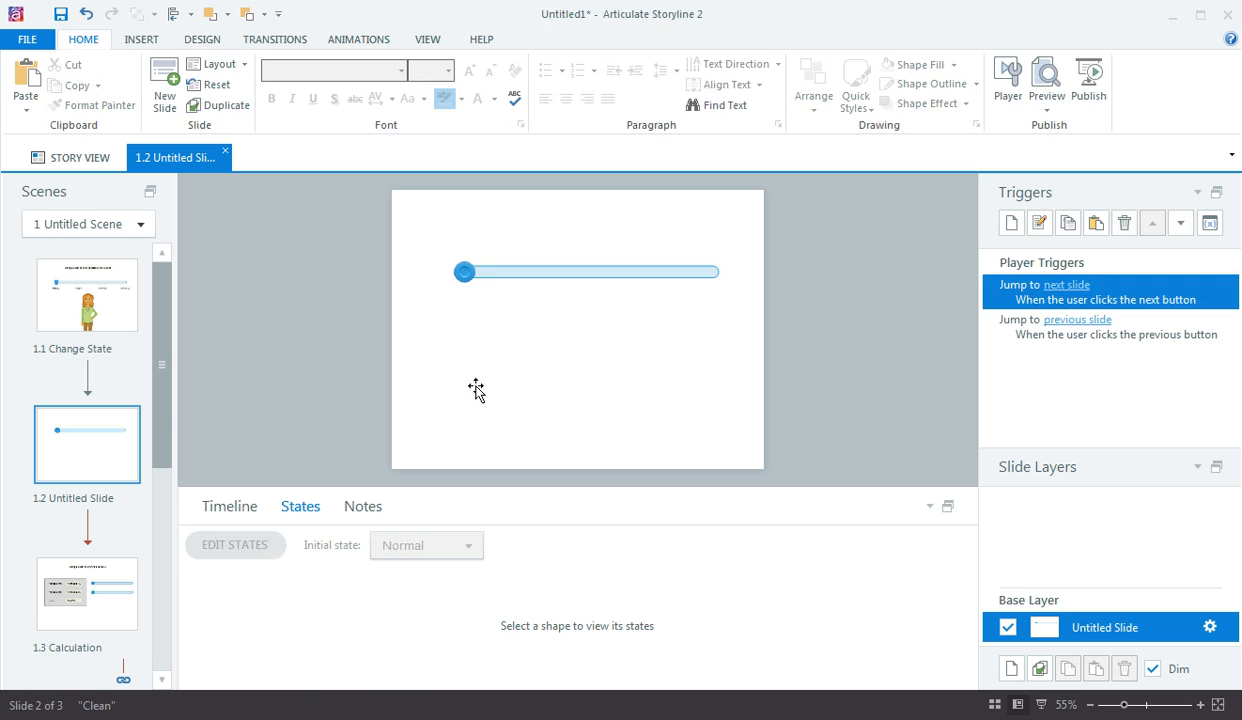
Check which variable the new slider uses and which other variables are available for it.
click(488, 272)
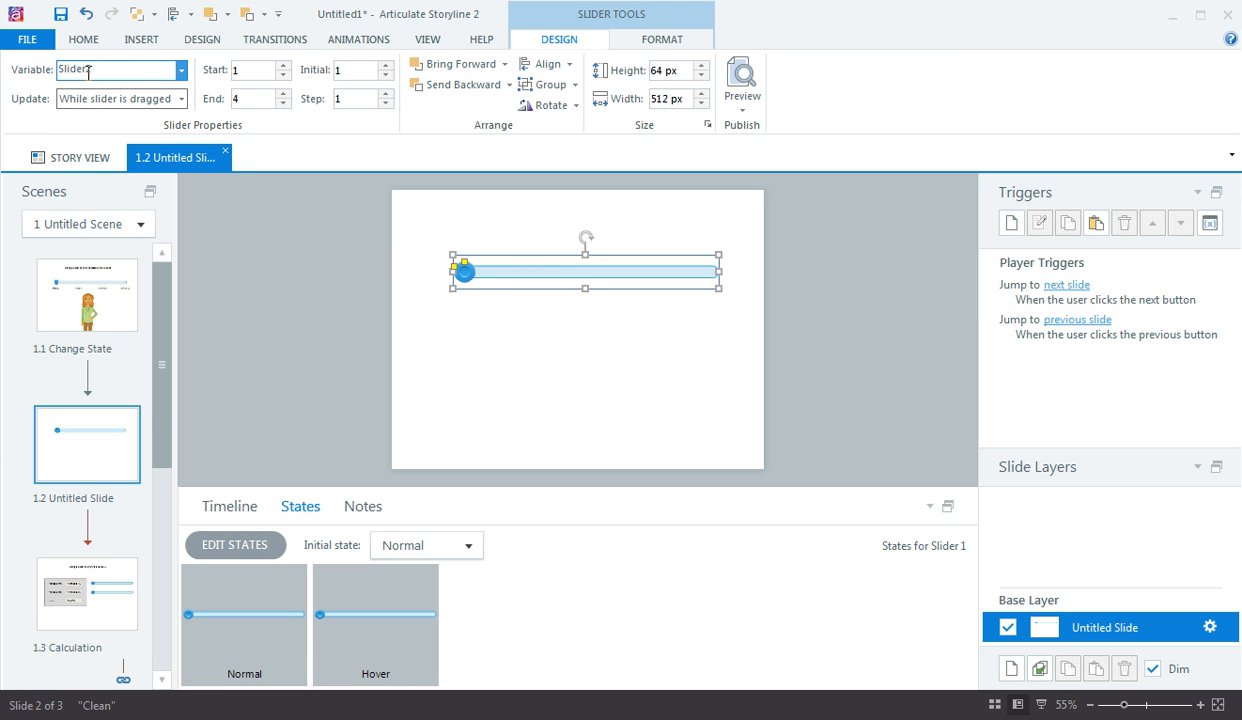
click(181, 70)
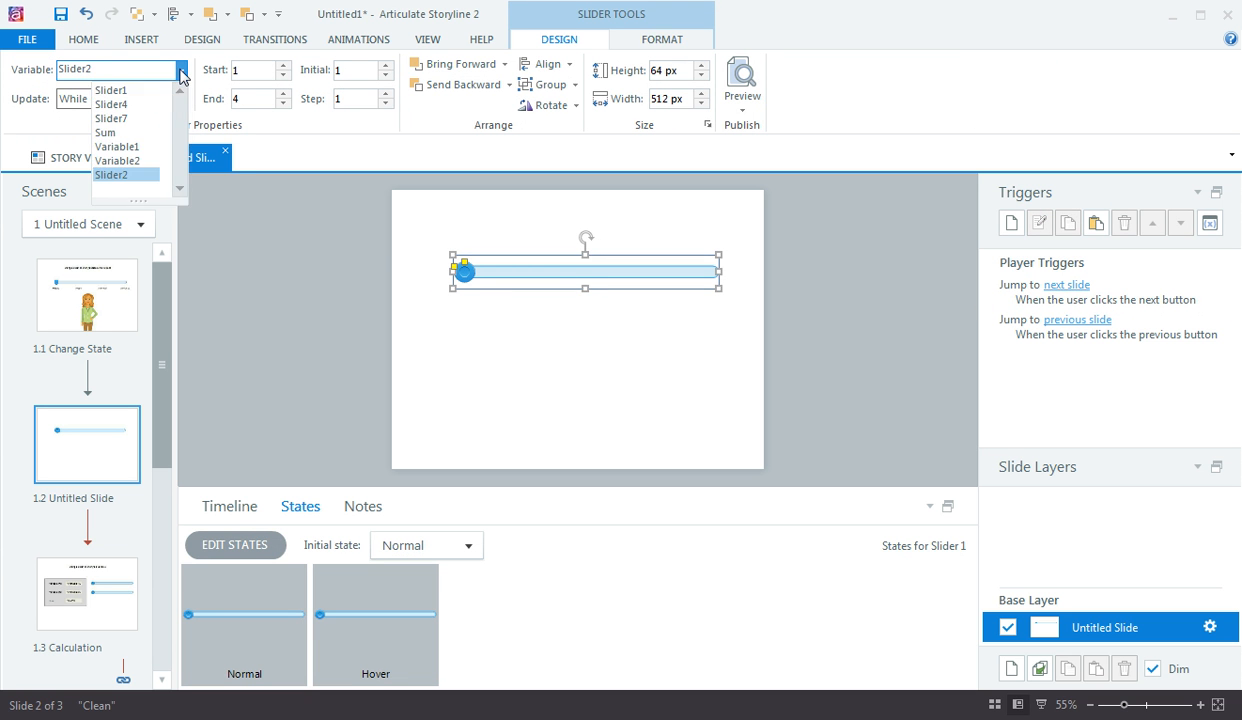
click(197, 80)
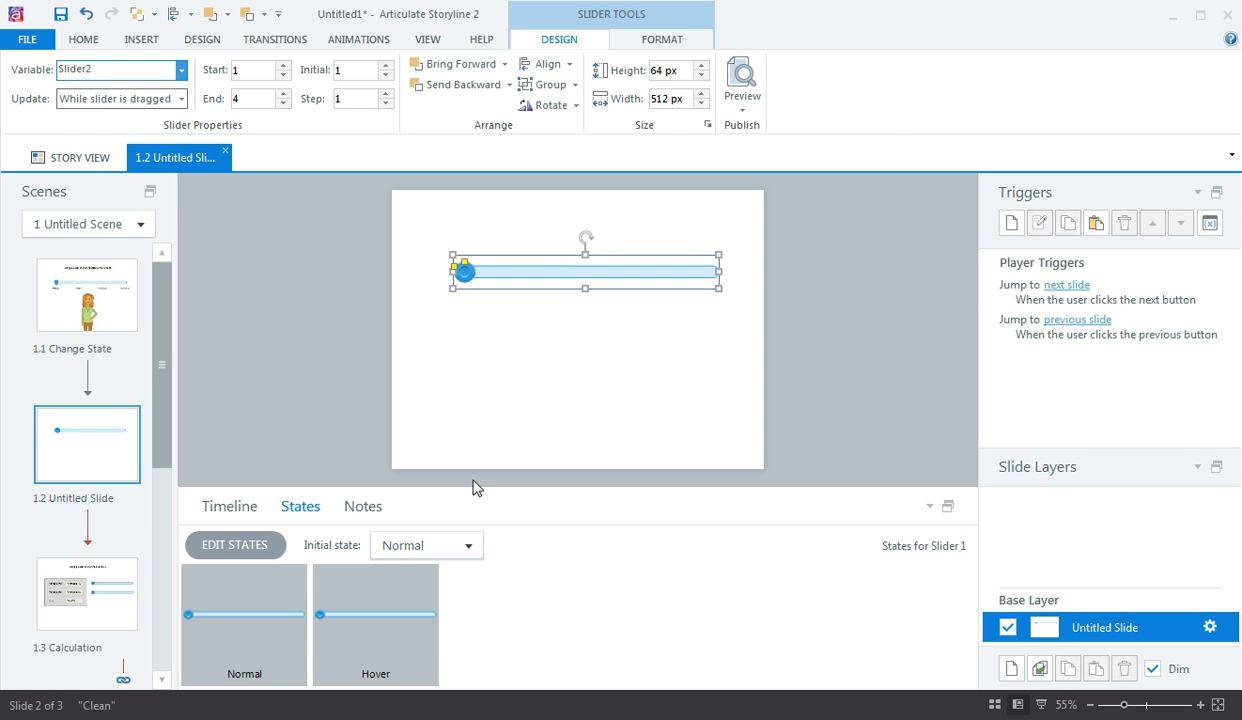
click(468, 368)
click(535, 273)
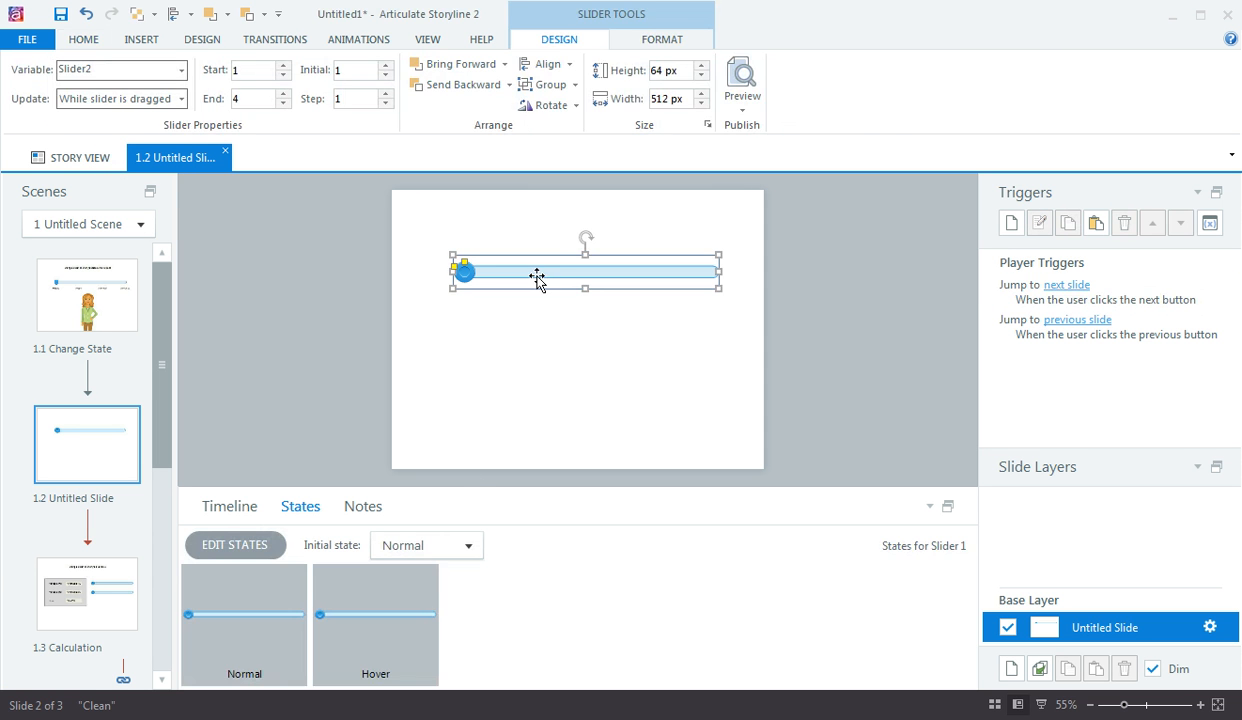
click(546, 332)
Insert the front-facing Female 2 character and enlarge it to about 639 px high, centred beneath the slider.
click(137, 40)
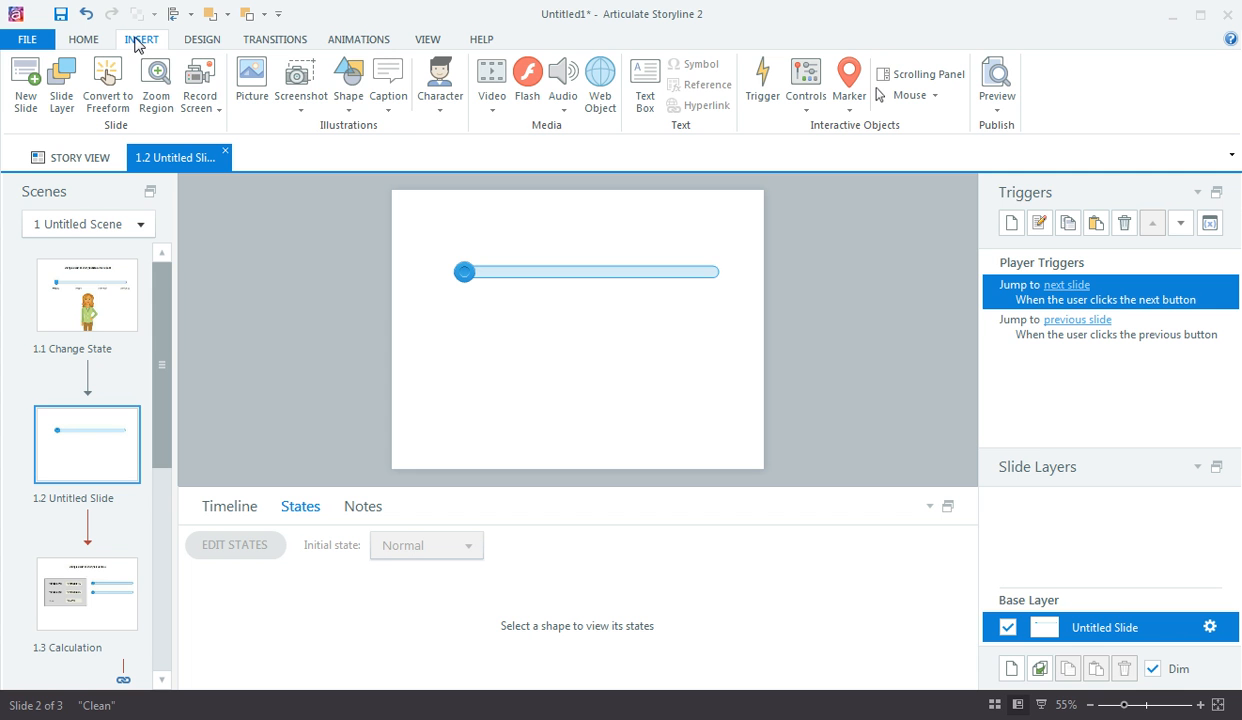
click(440, 85)
click(418, 138)
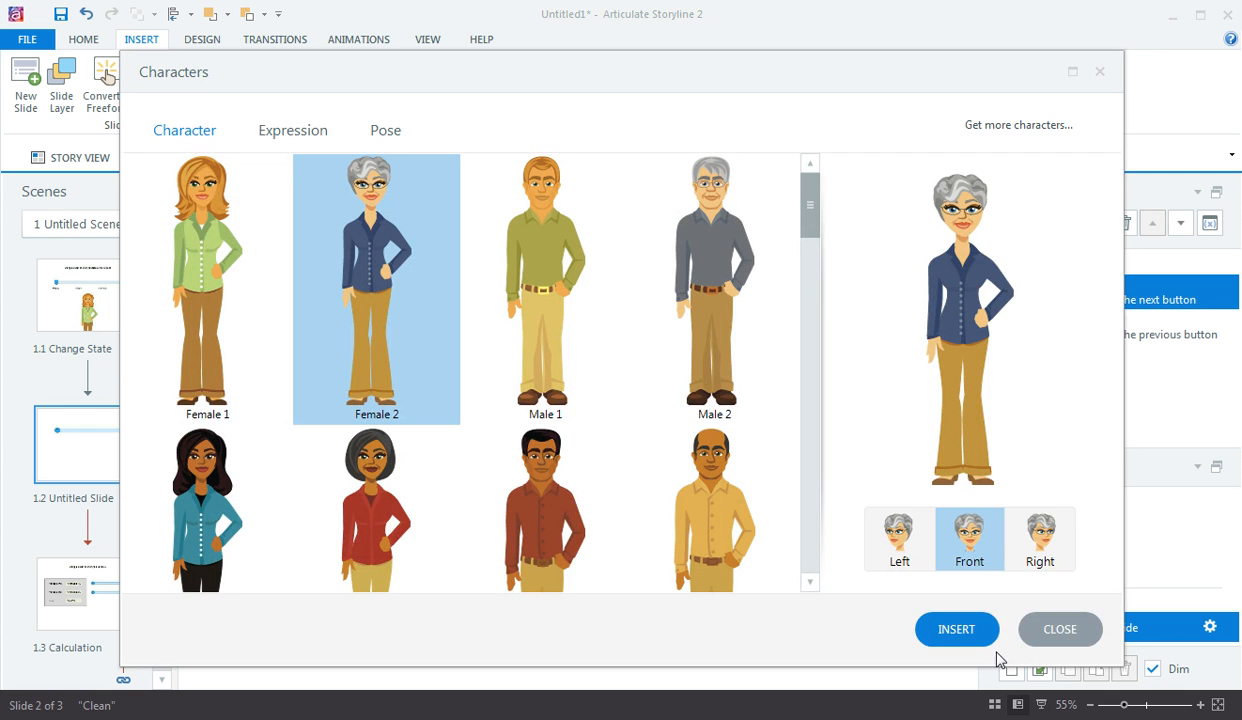
click(955, 629)
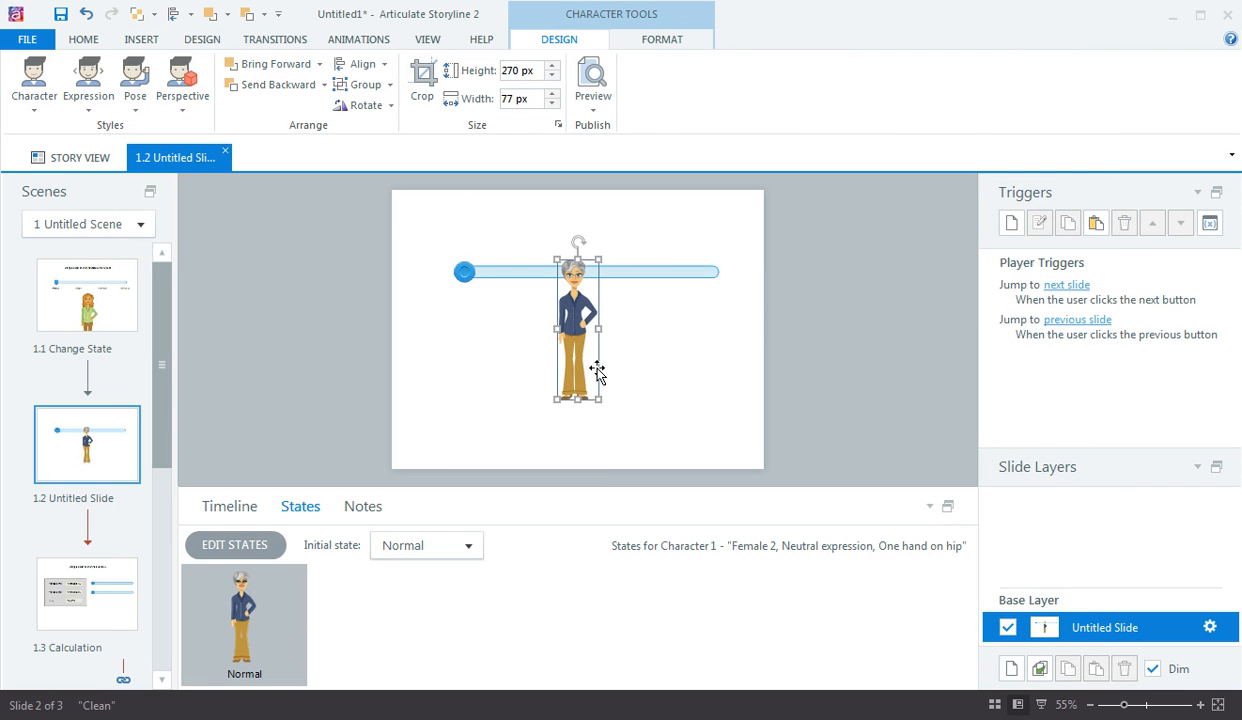
drag(598, 399, 743, 595)
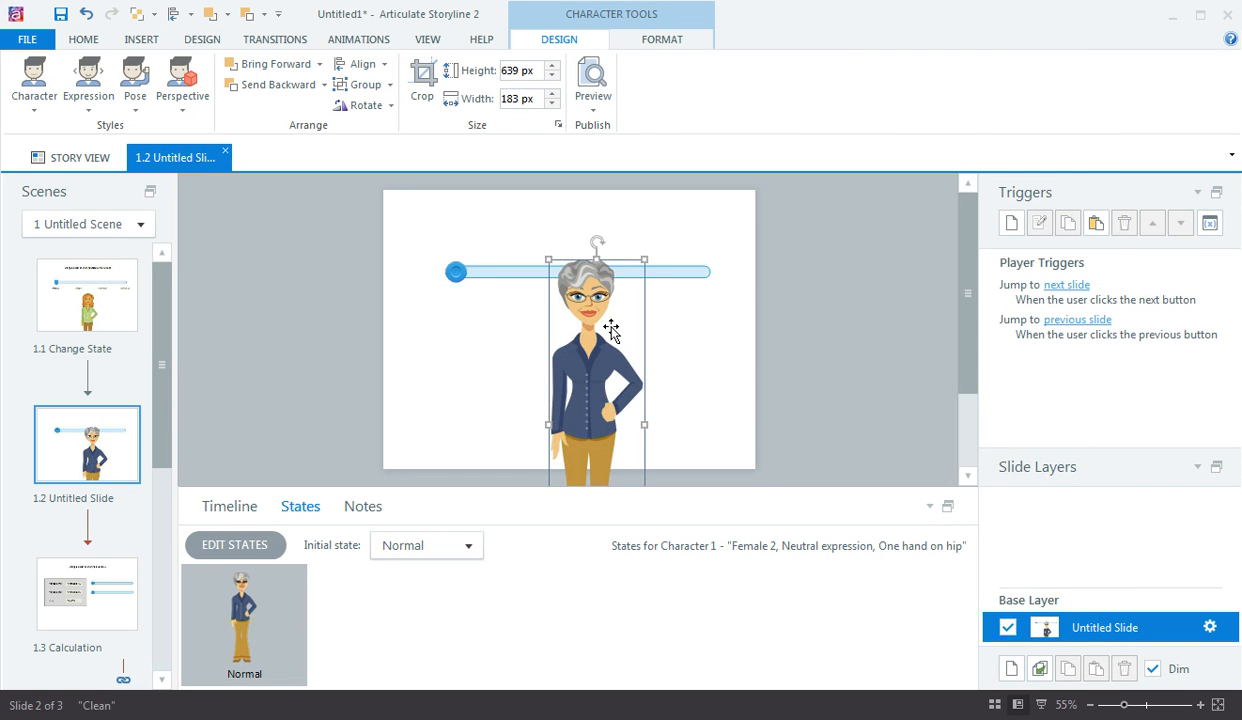
drag(611, 330, 593, 375)
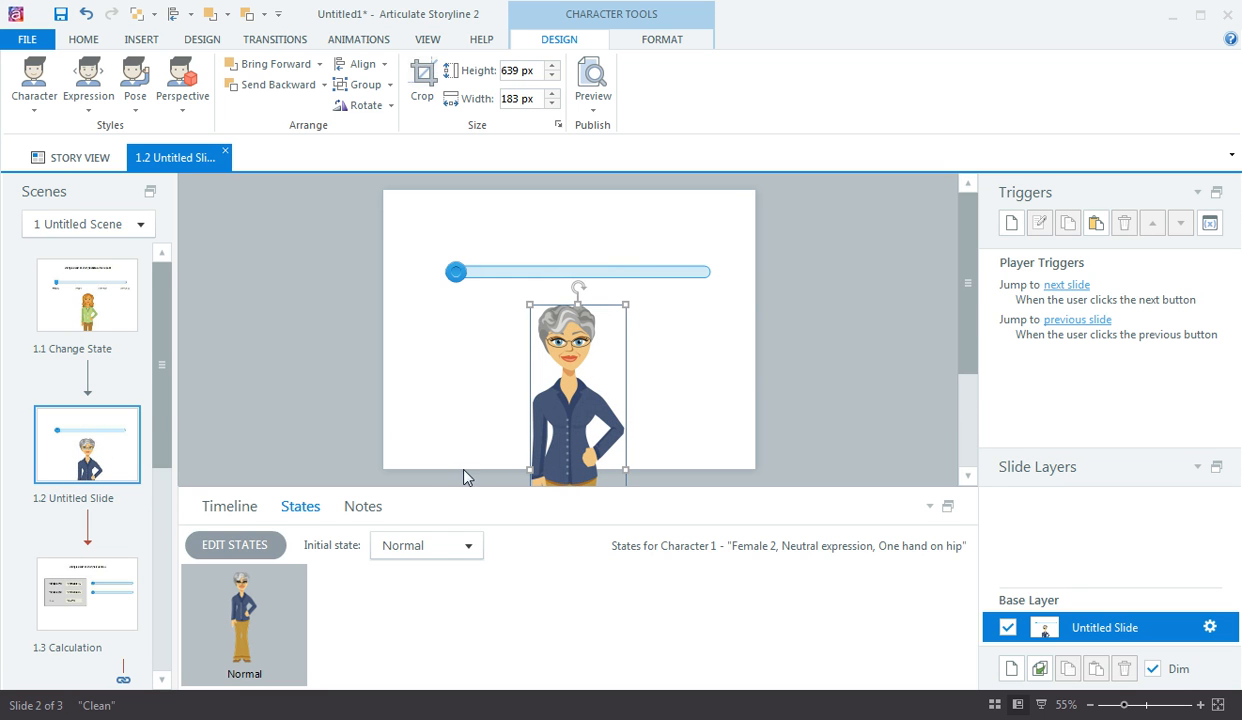
Start editing the character's states and add the Happy state.
click(245, 545)
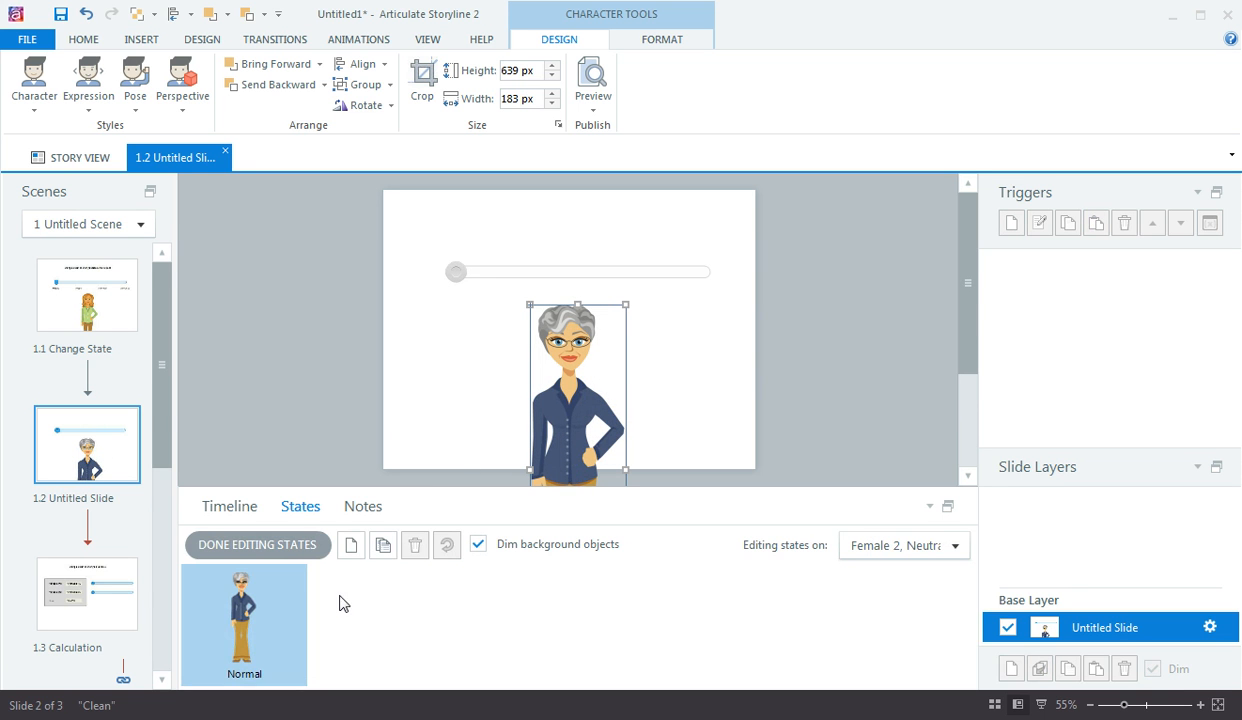
click(351, 545)
click(744, 358)
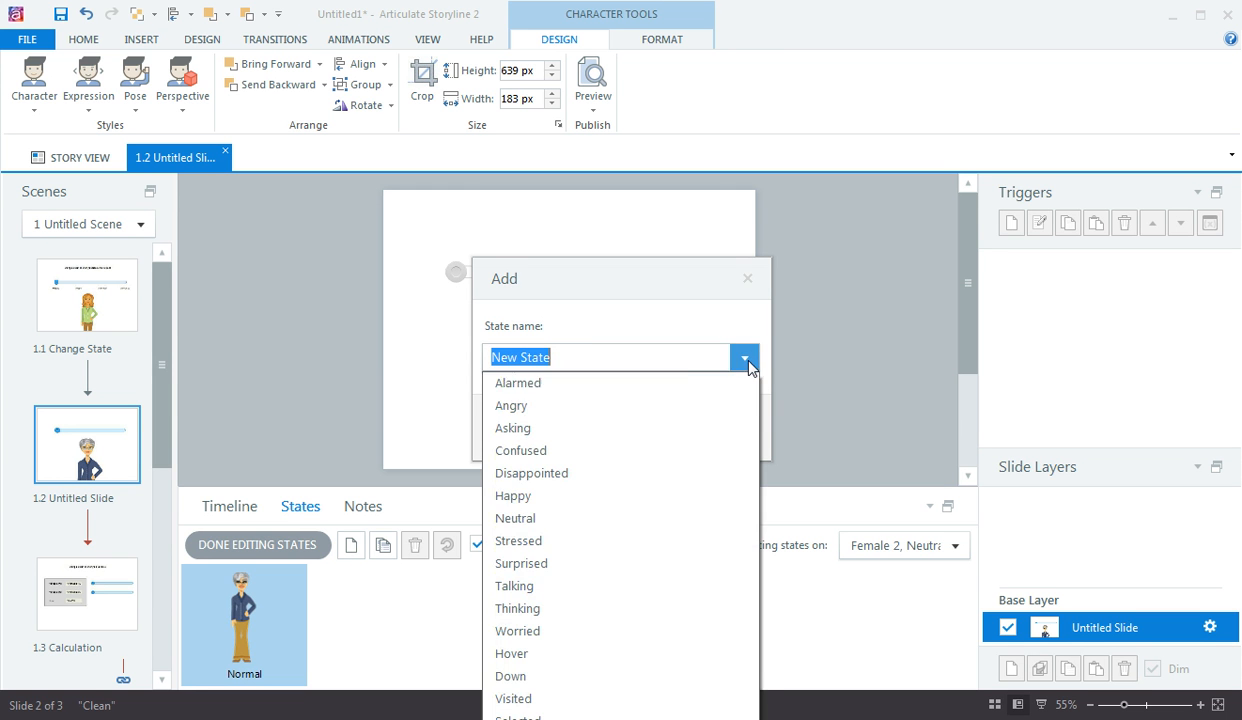
click(560, 505)
click(634, 427)
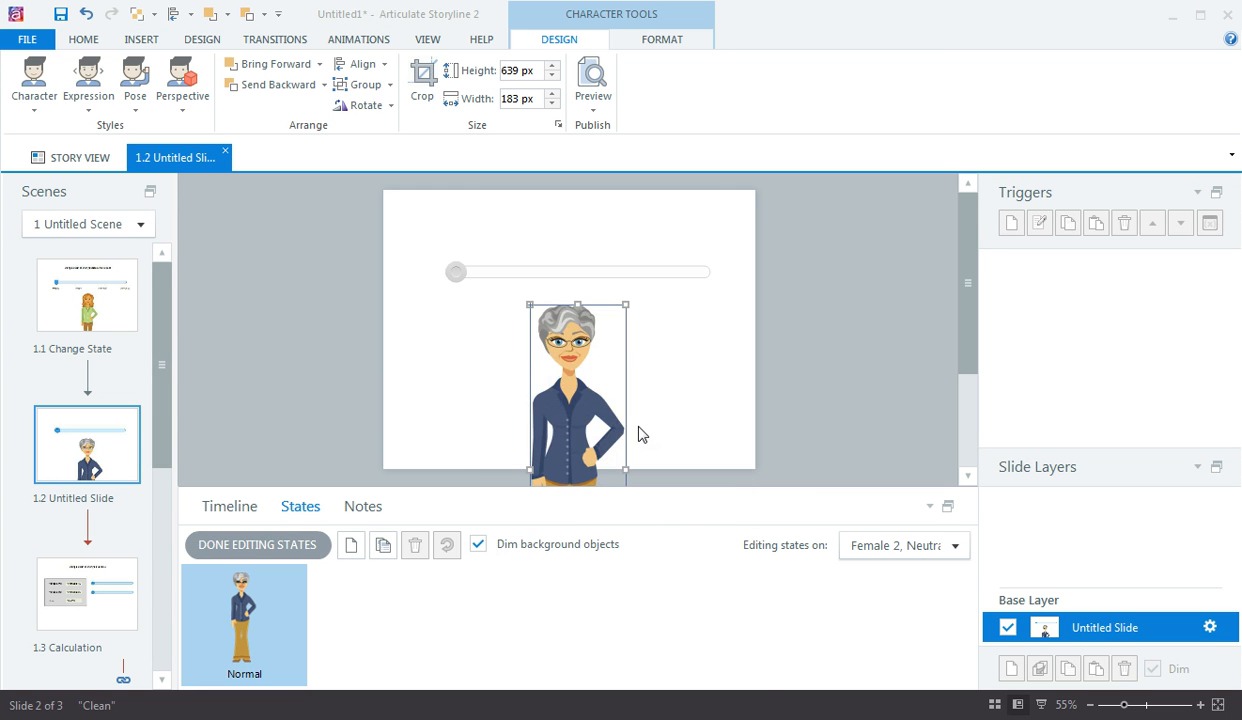
Add the Stressed state to the character.
click(351, 545)
click(744, 360)
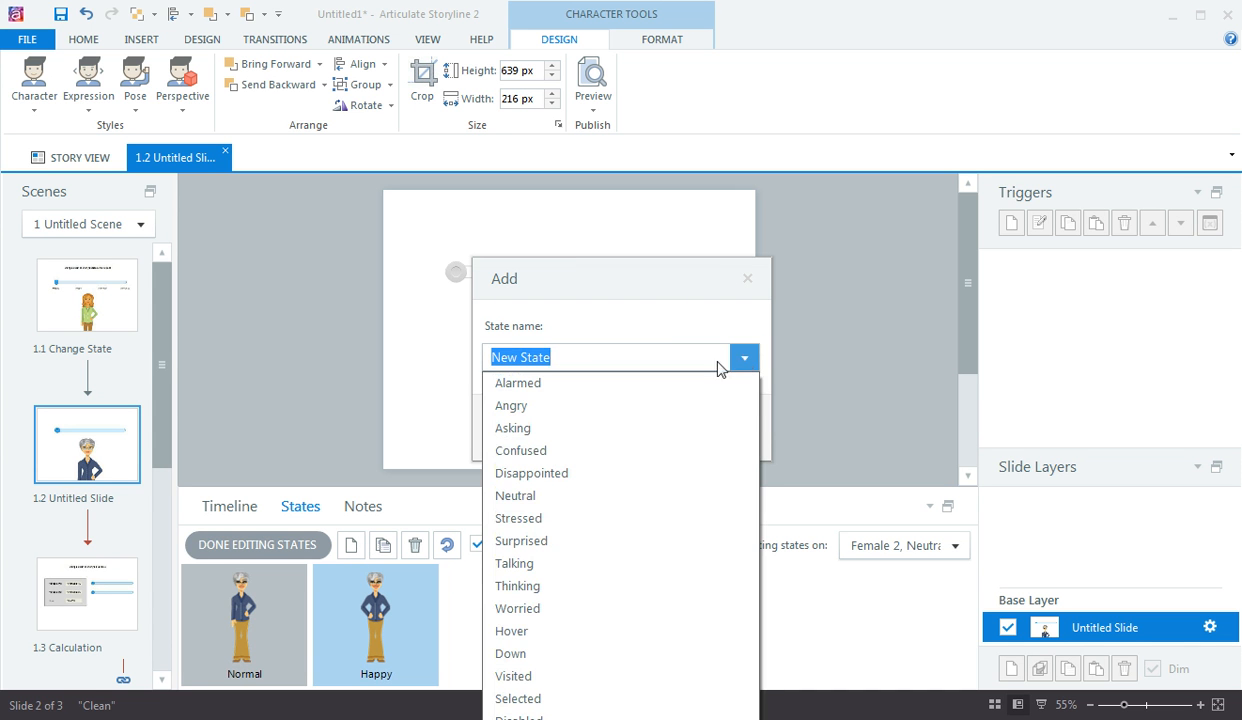
click(575, 519)
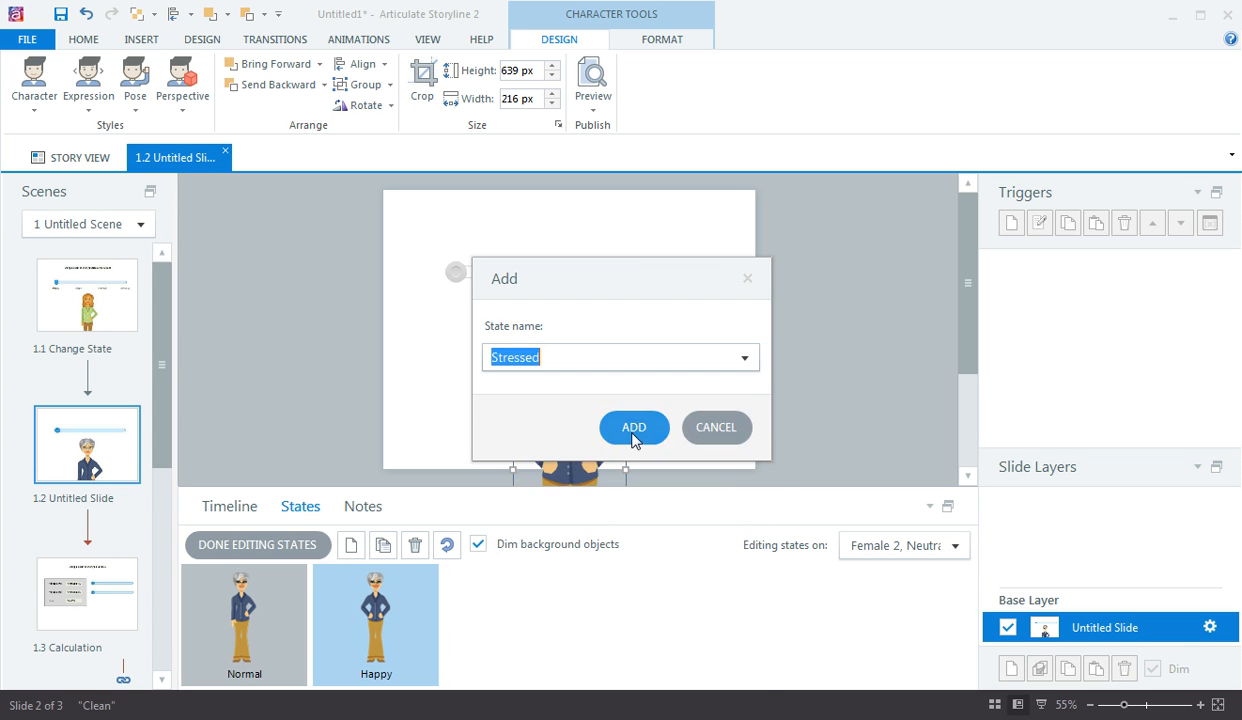
click(632, 432)
Add the Disappointed state to the character.
click(351, 545)
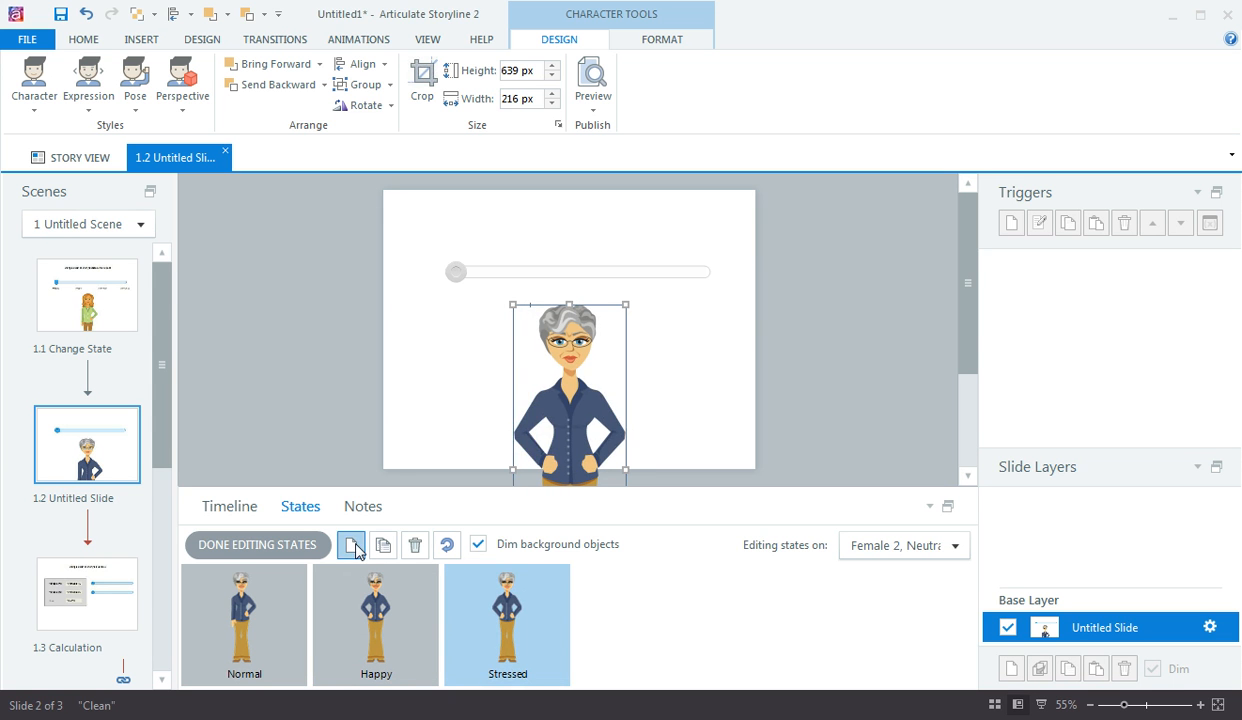
click(744, 360)
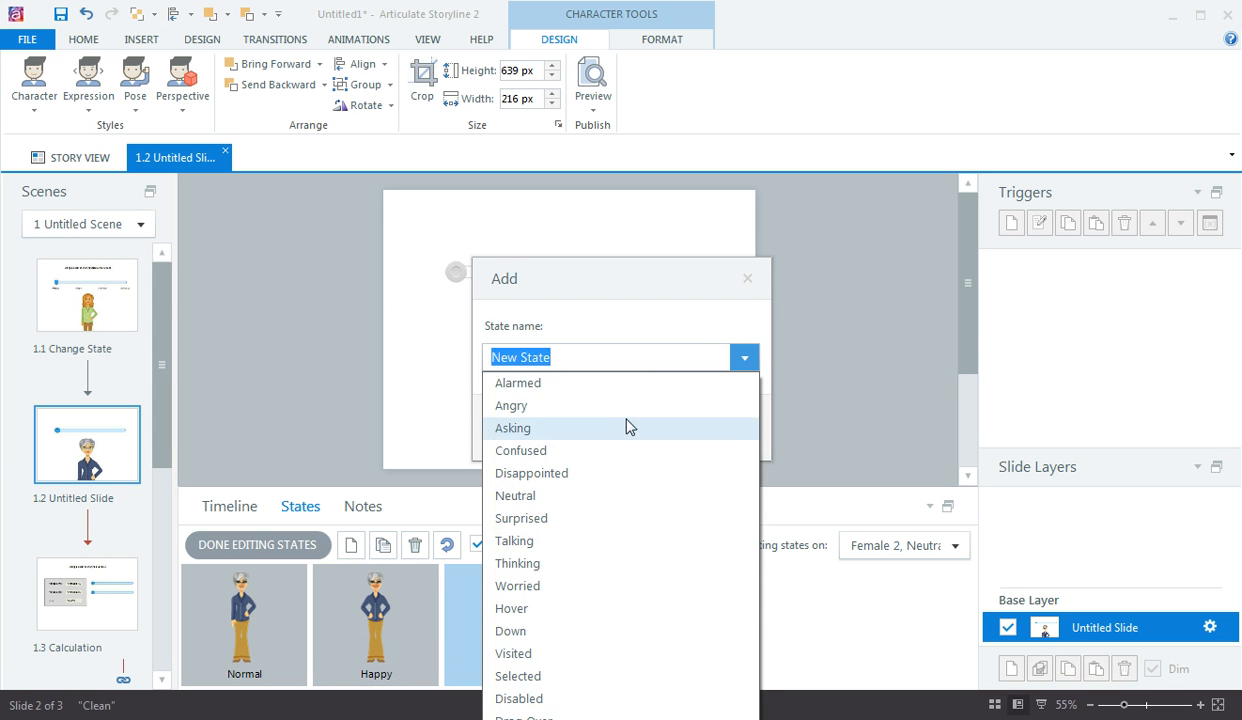
click(621, 473)
click(632, 432)
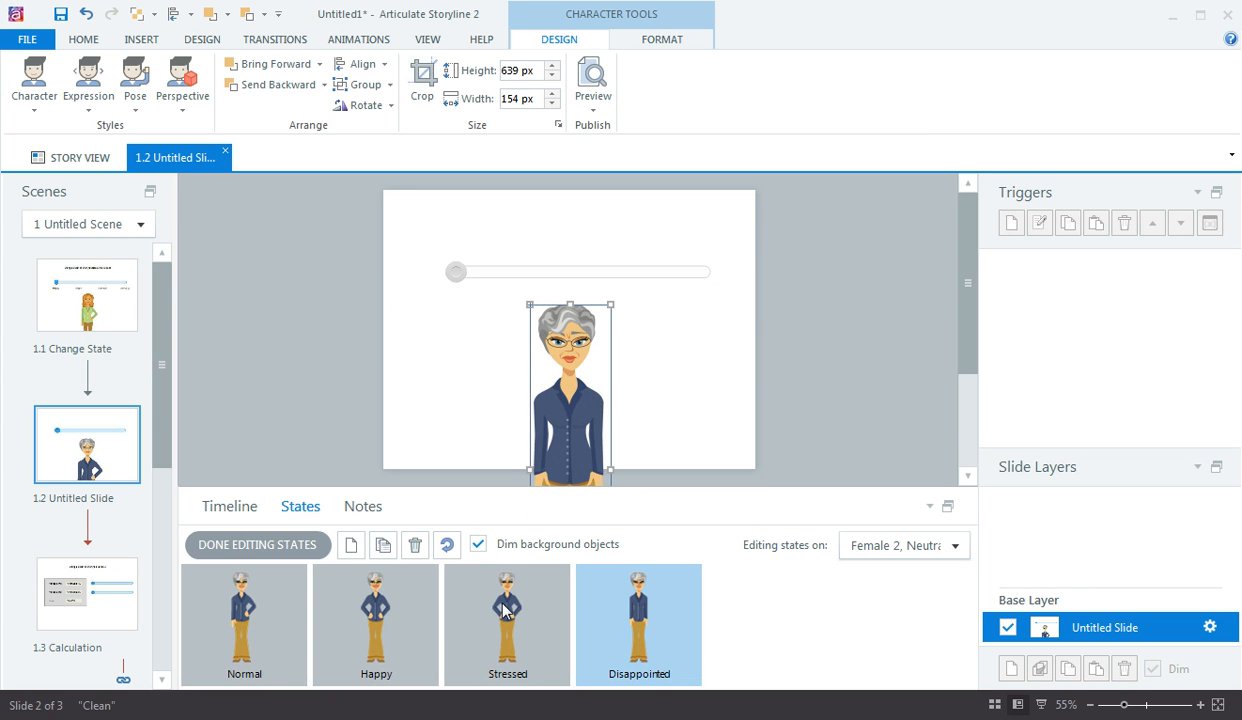
Add the Talking state to the character and finish editing its states.
click(351, 544)
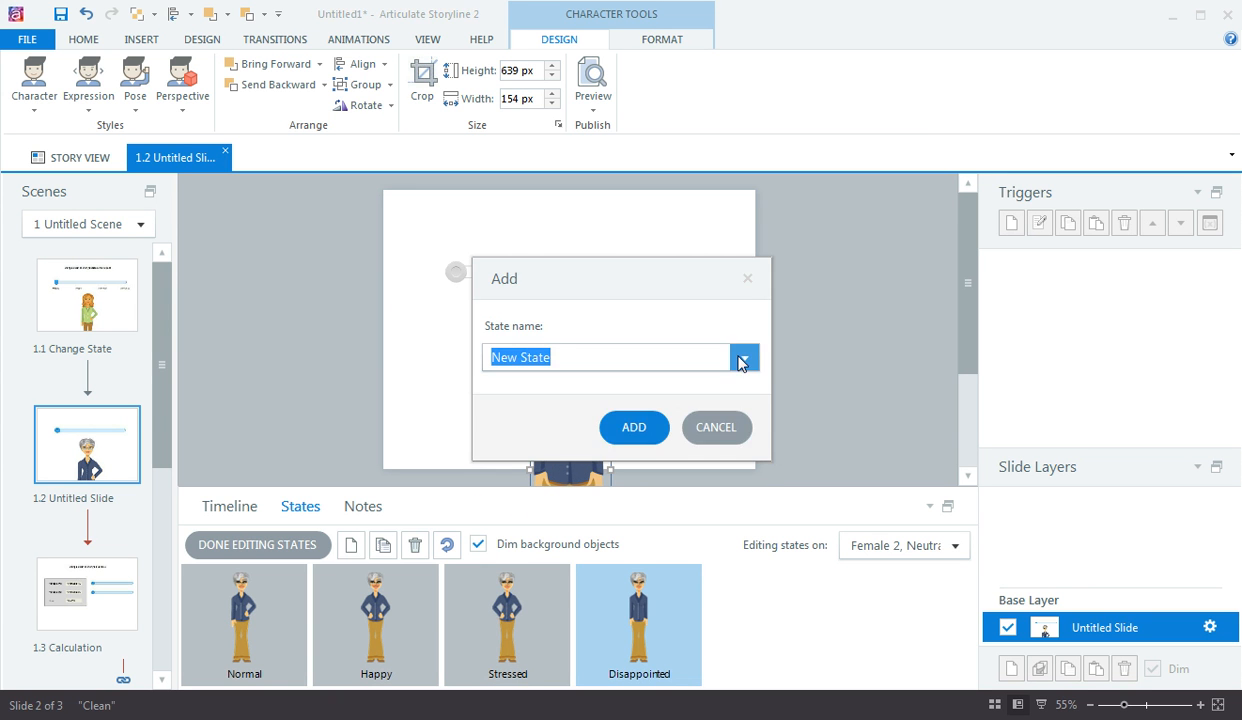
click(742, 359)
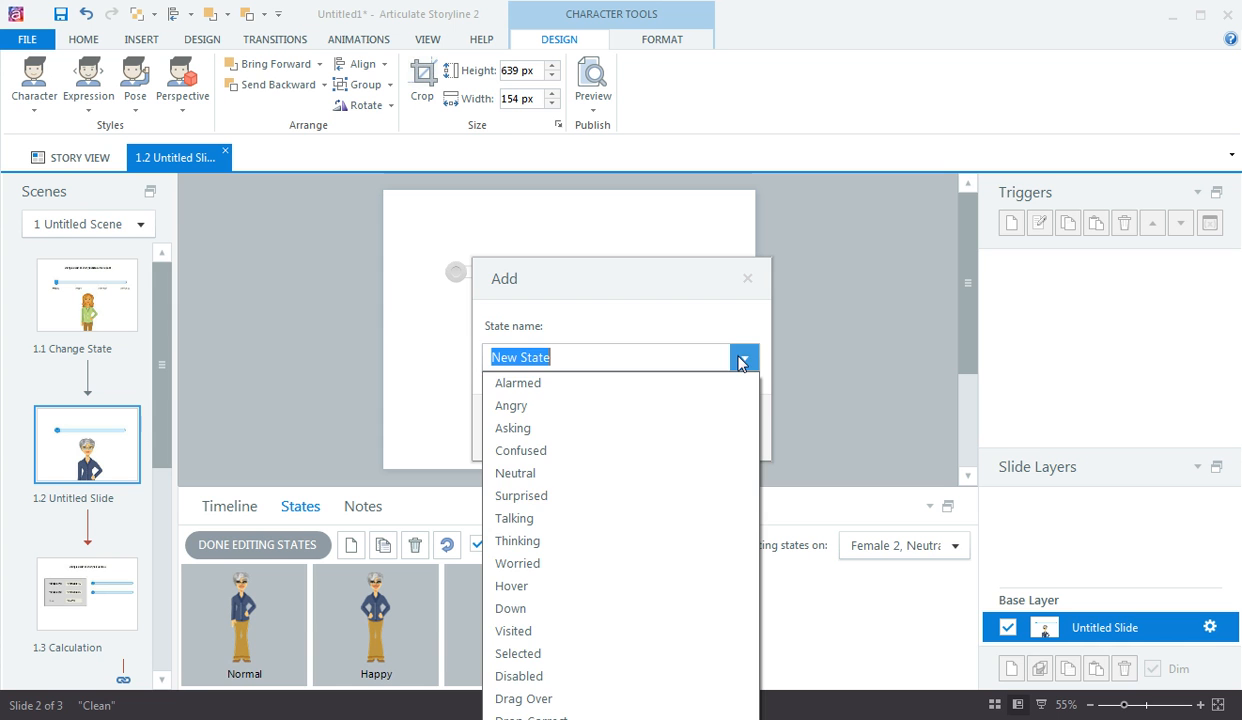
click(597, 519)
click(648, 428)
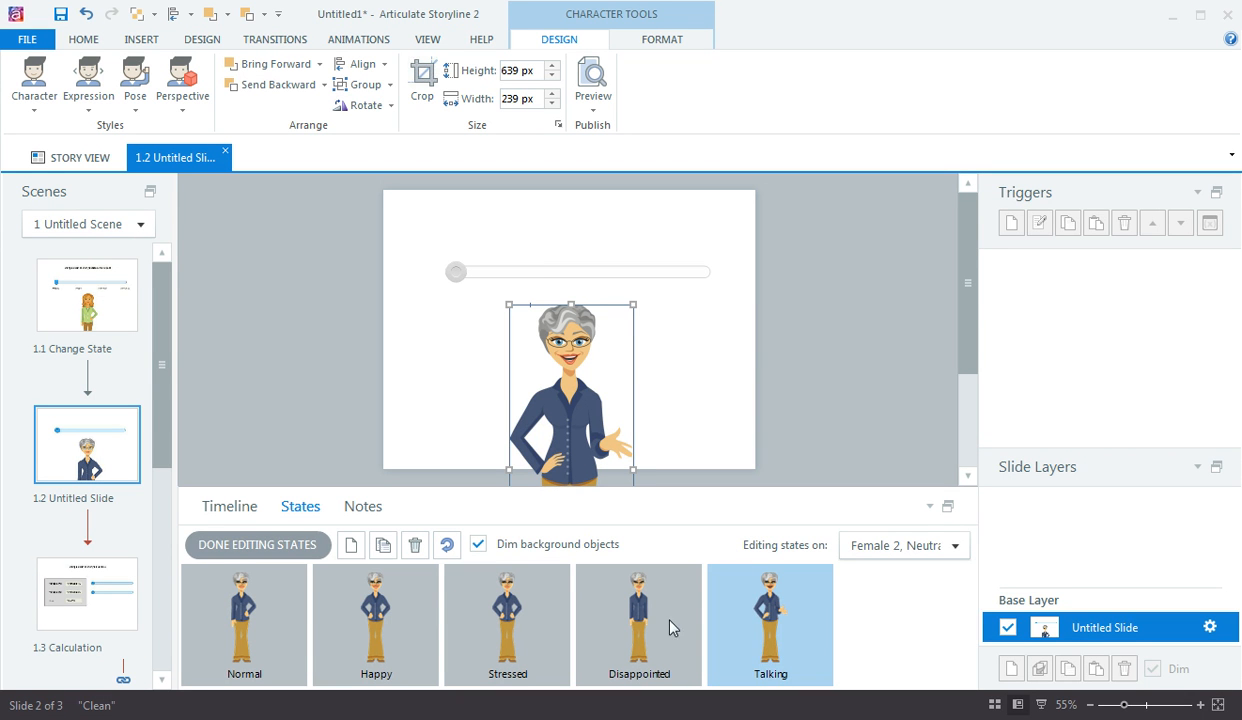
click(240, 544)
click(384, 350)
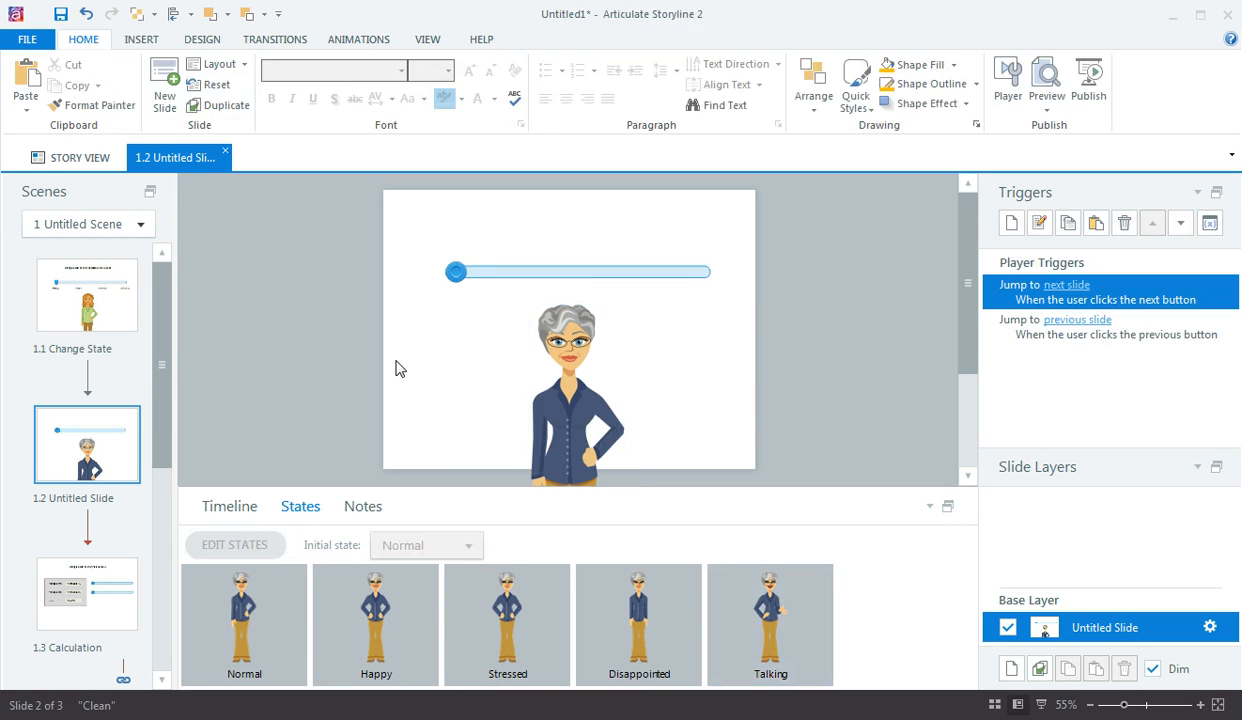
Insert a text box reading Happy as the label for the slider's first position.
click(140, 40)
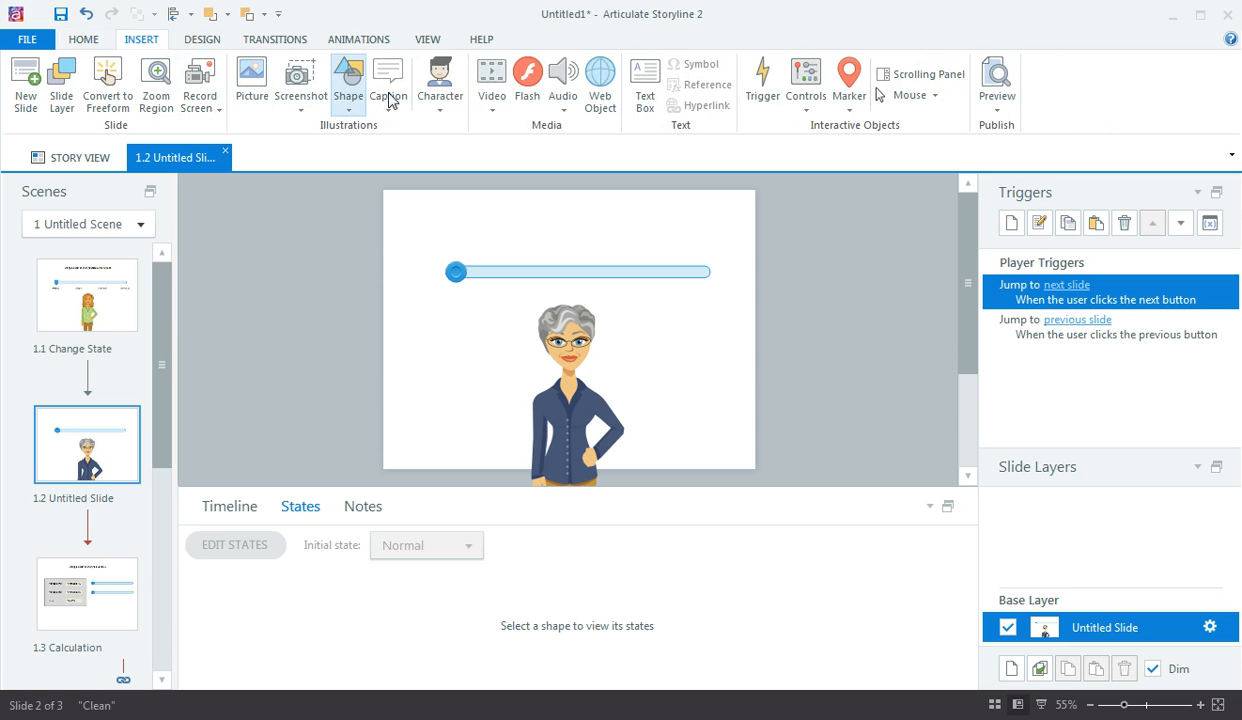
click(645, 90)
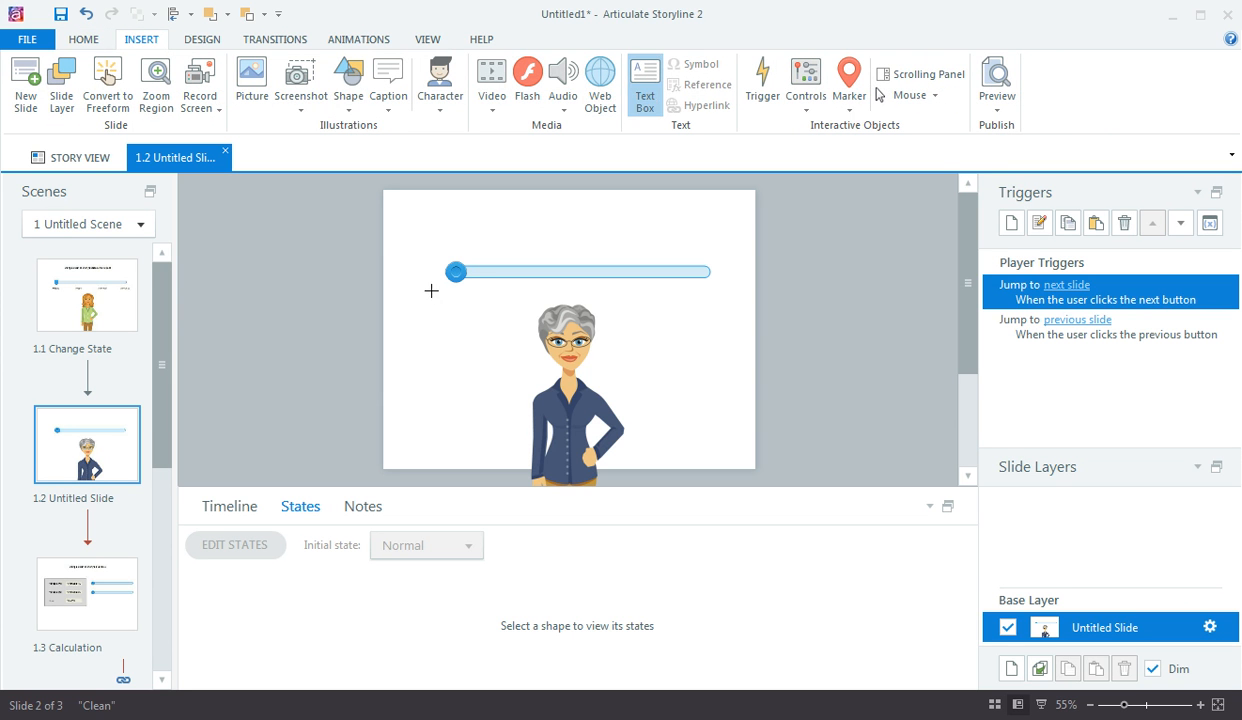
drag(431, 290, 490, 310)
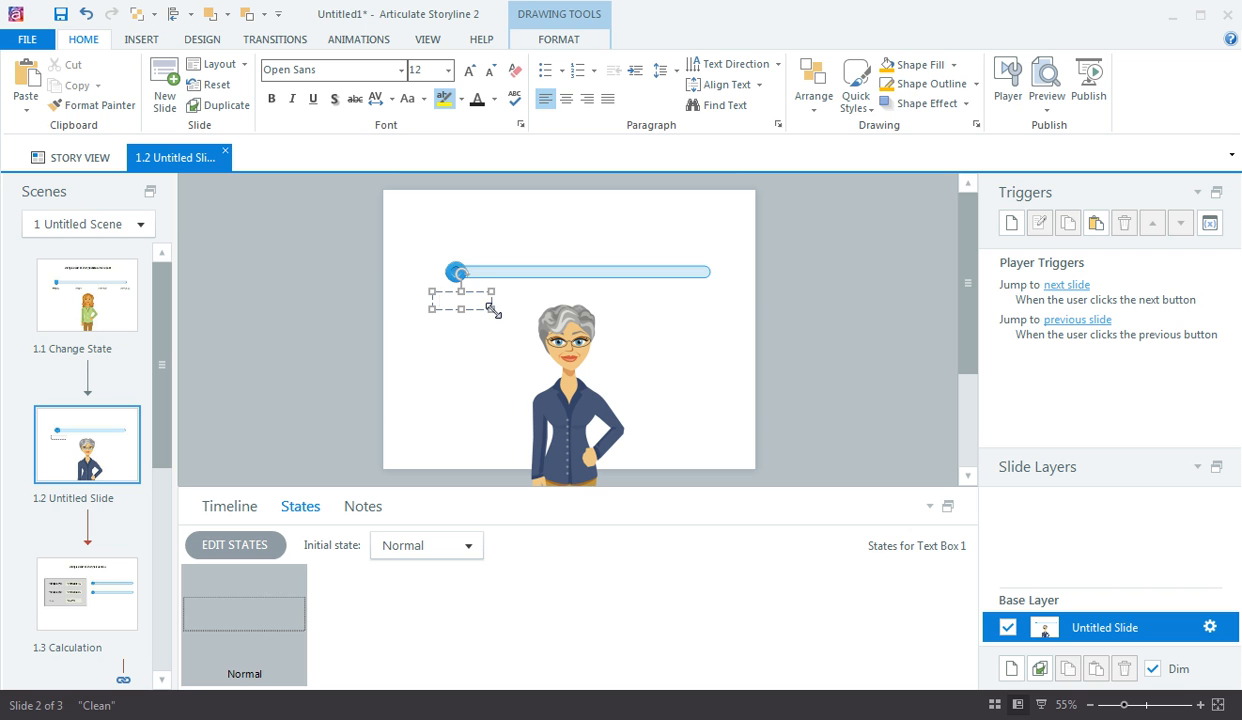
Place the Happy label above the slider's start and duplicate it beside it, changing the copy's text to Stressed.
drag(485, 297, 535, 236)
double_click(535, 240)
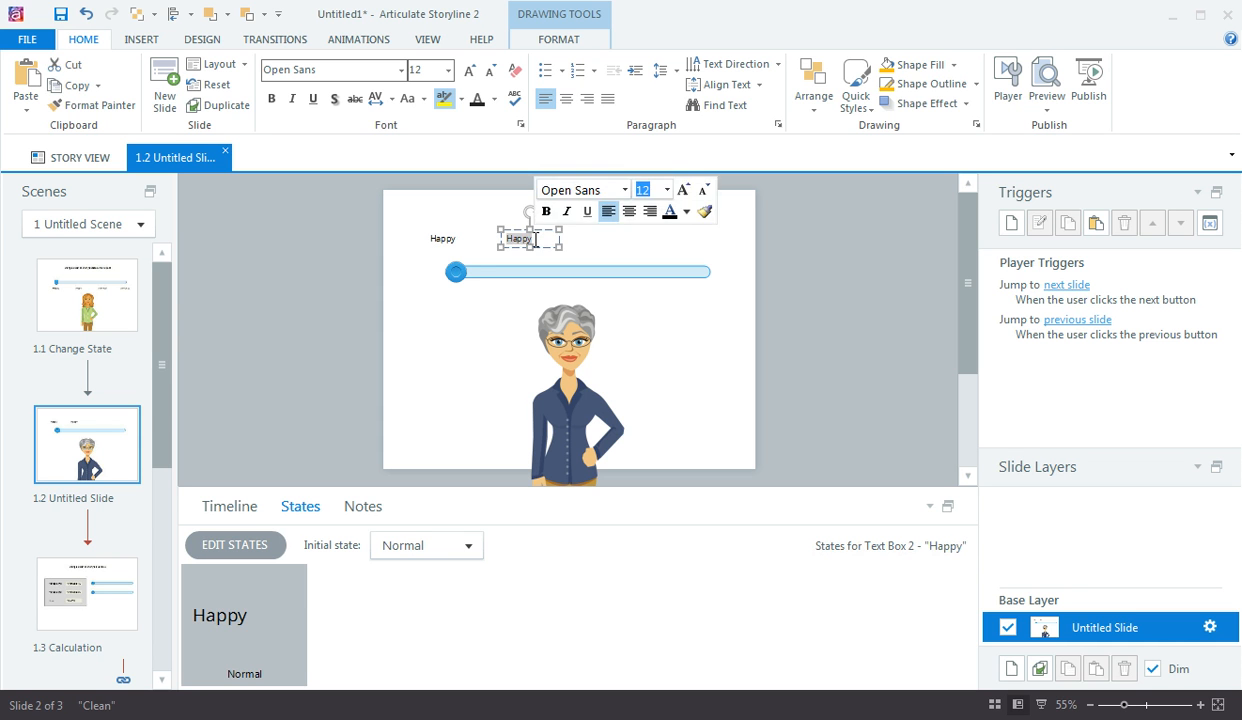
text(ssed)
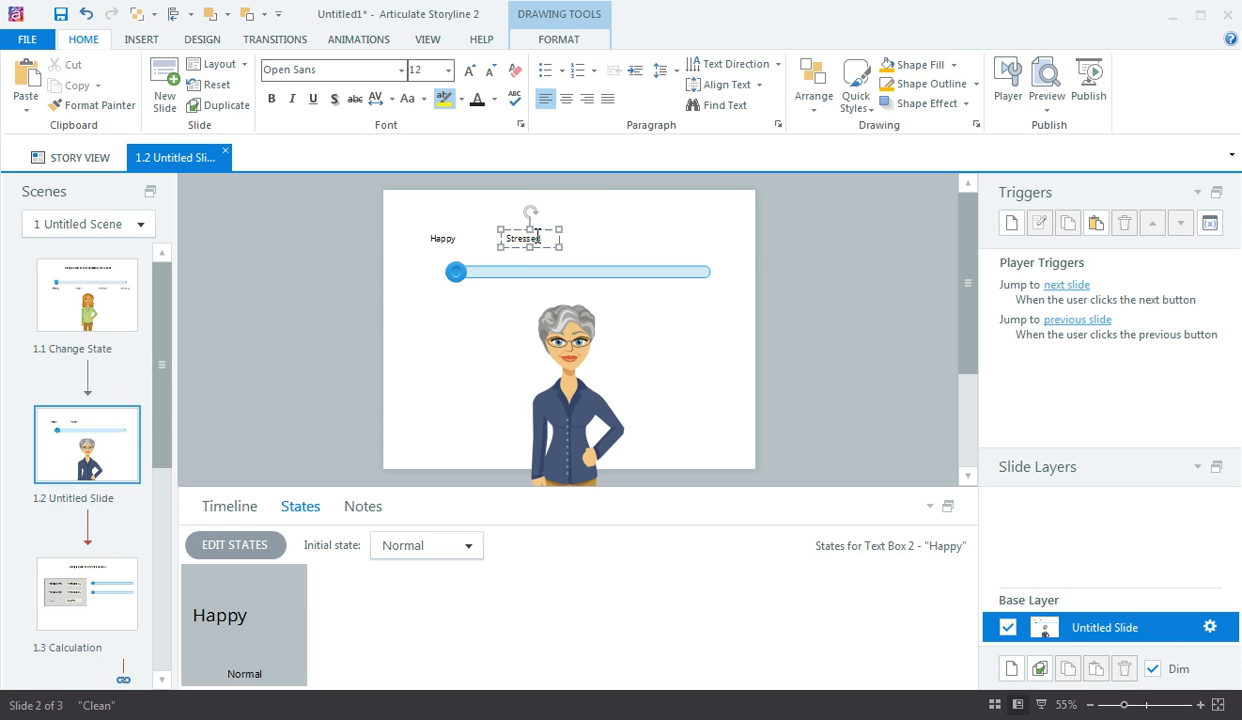
Duplicate the Stressed label for the third position, change its text to Disappointed and widen the box to fit one line.
click(539, 230)
drag(539, 230, 611, 230)
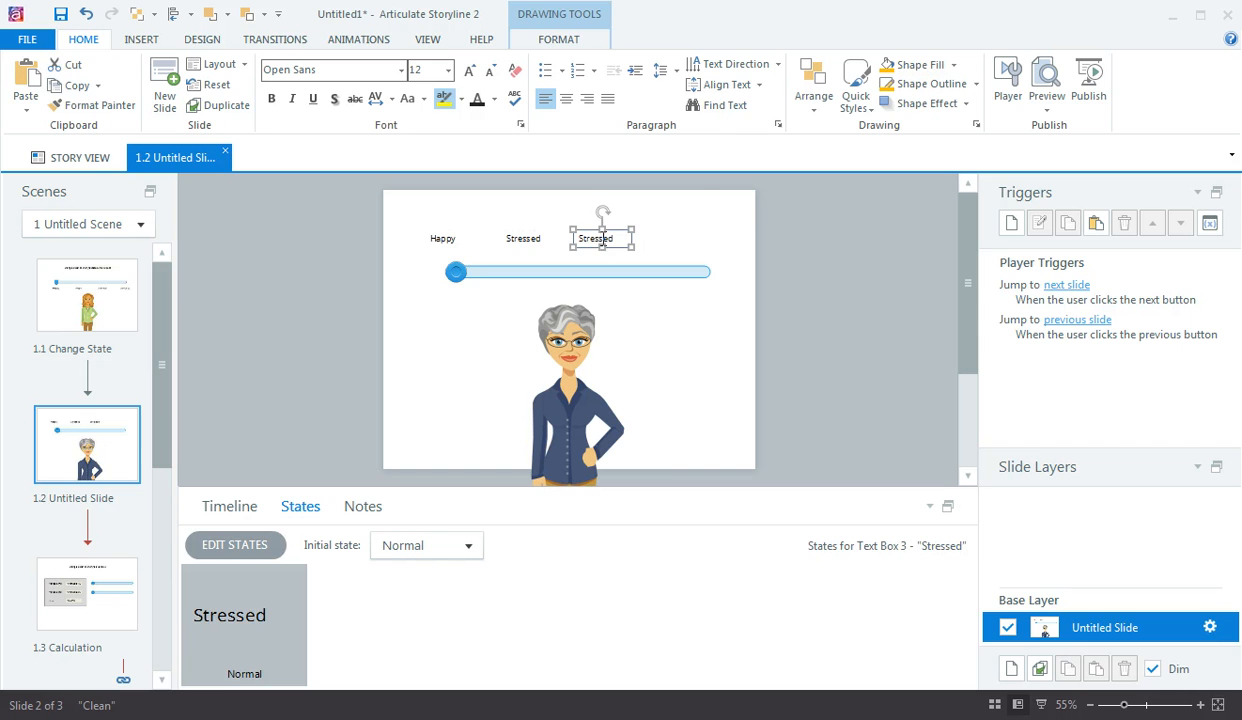
click(601, 239)
double_click(601, 239)
text(Disappointed)
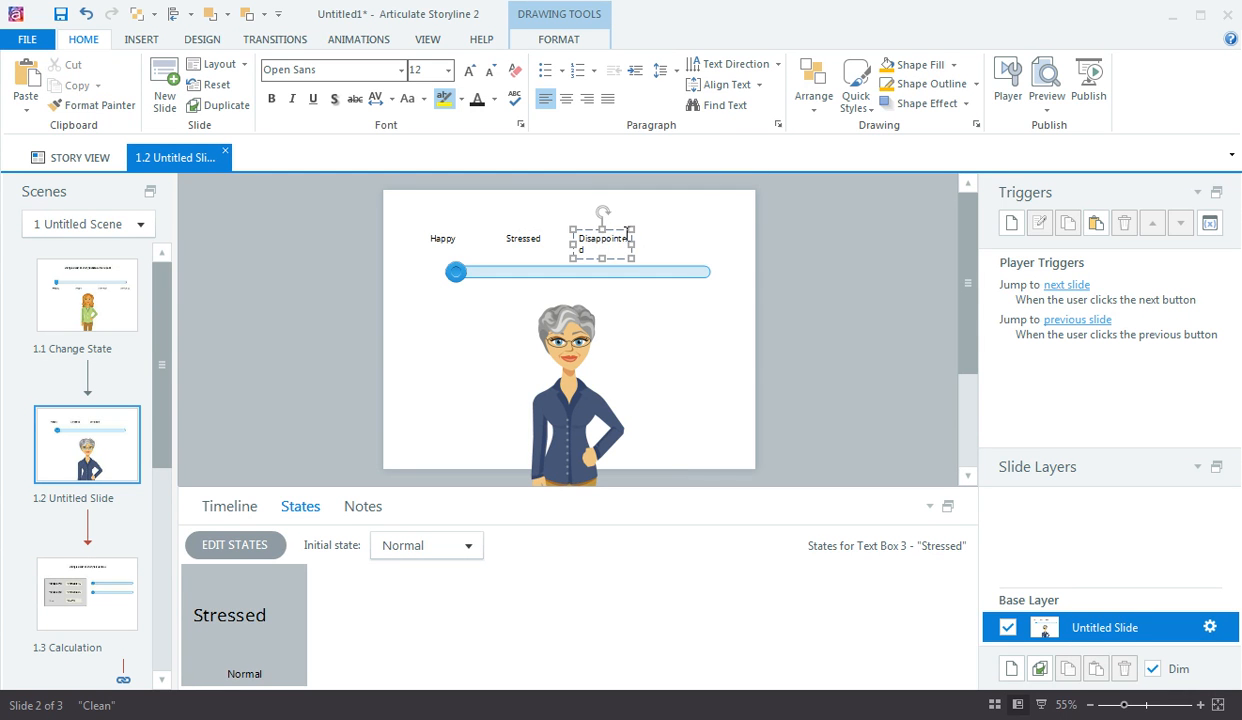
drag(632, 244, 693, 244)
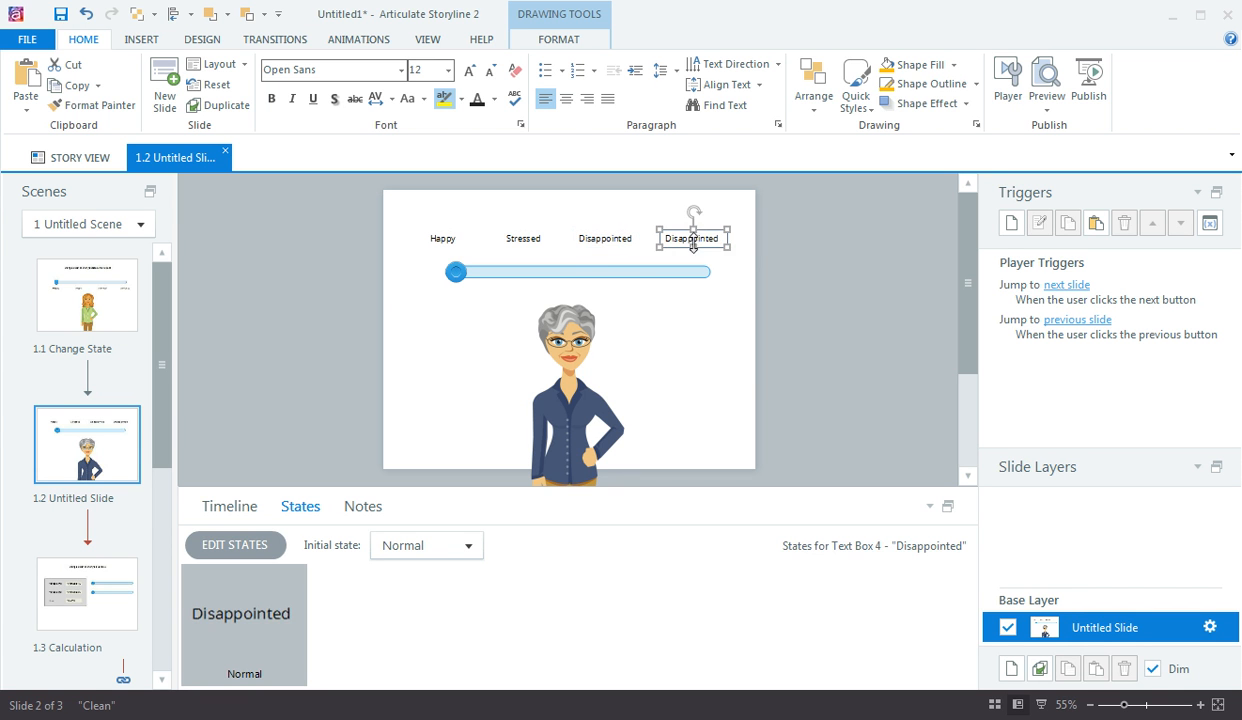
Change the text of the fourth label, a copy of Disappointed, to Talking and align it above the slider's end.
double_click(693, 242)
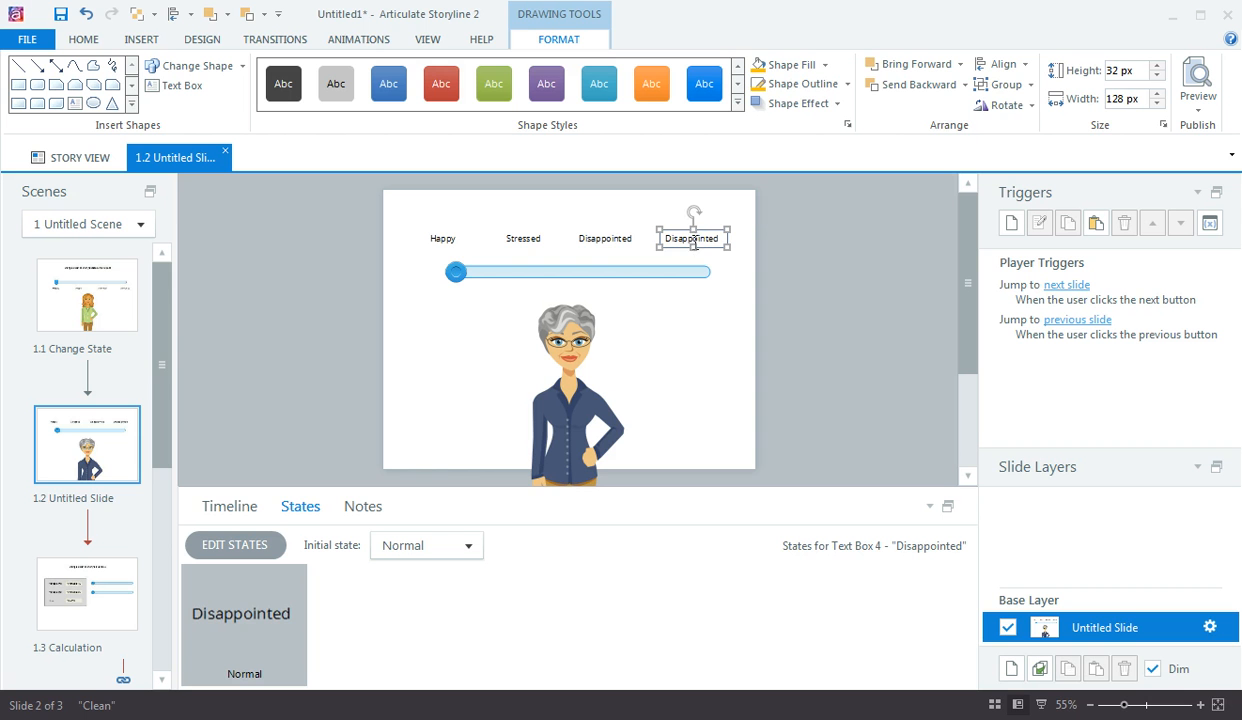
double_click(693, 238)
text(Talking)
click(700, 277)
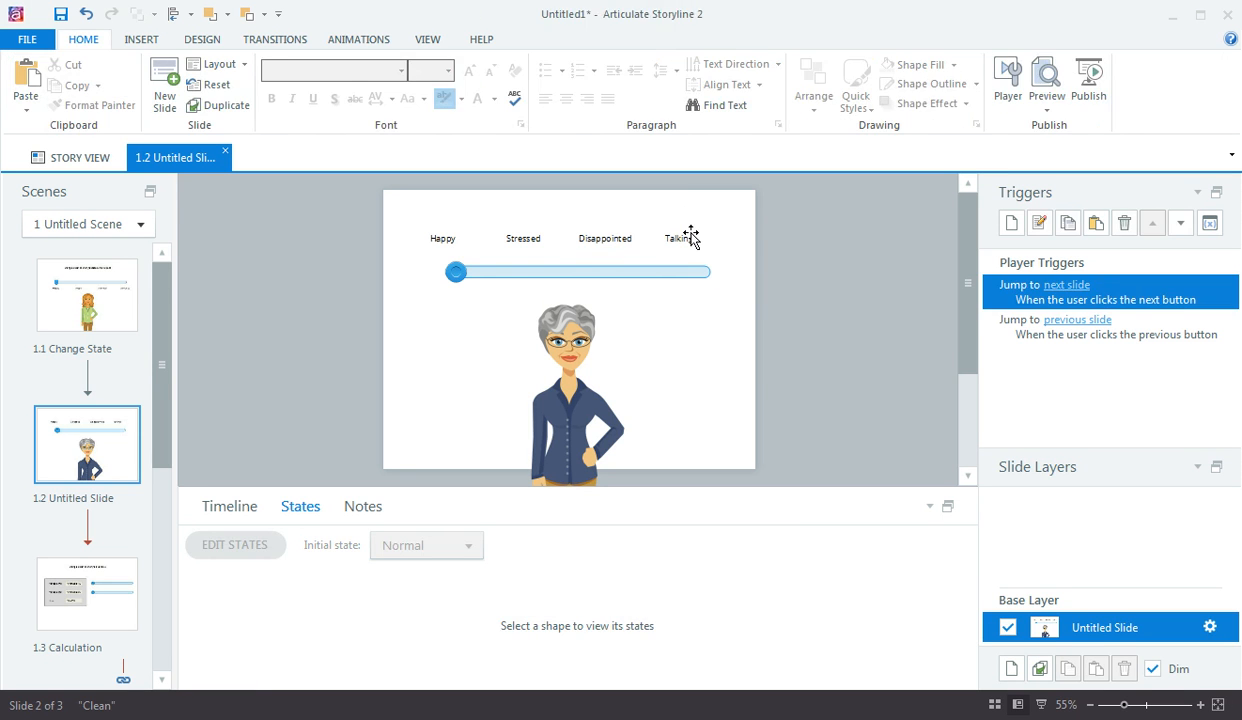
drag(692, 236, 705, 236)
click(729, 291)
click(500, 272)
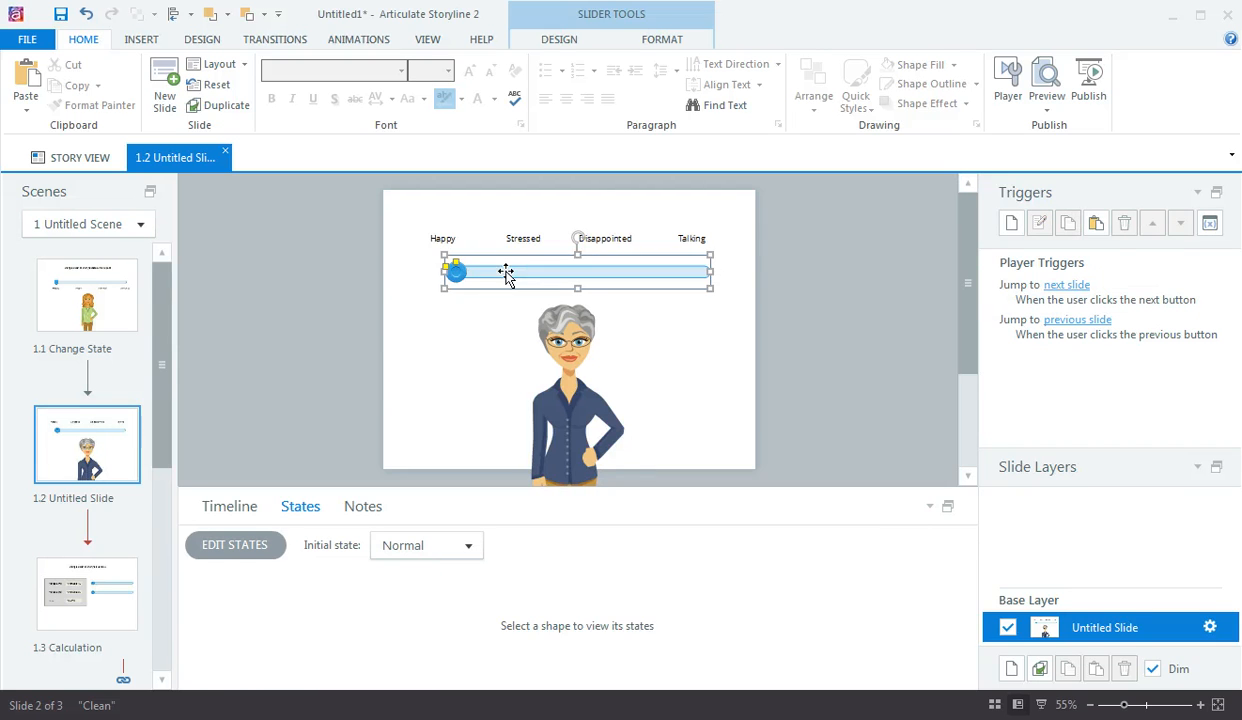
click(555, 343)
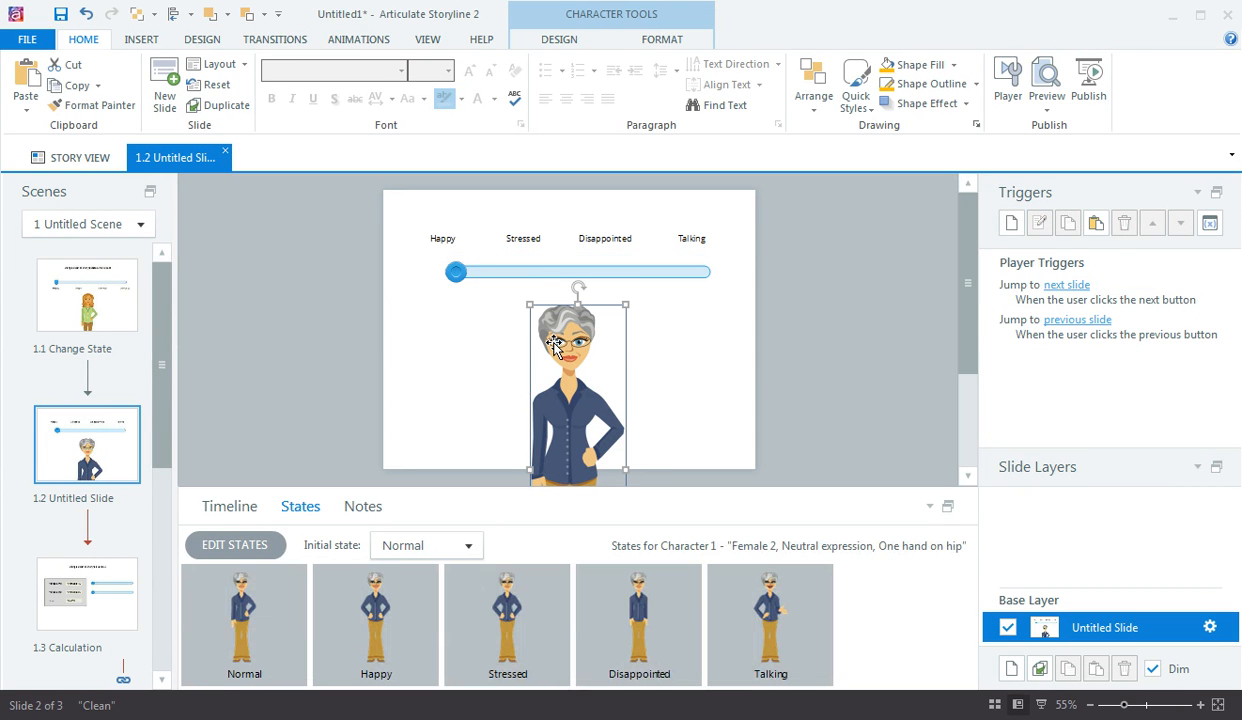
click(686, 360)
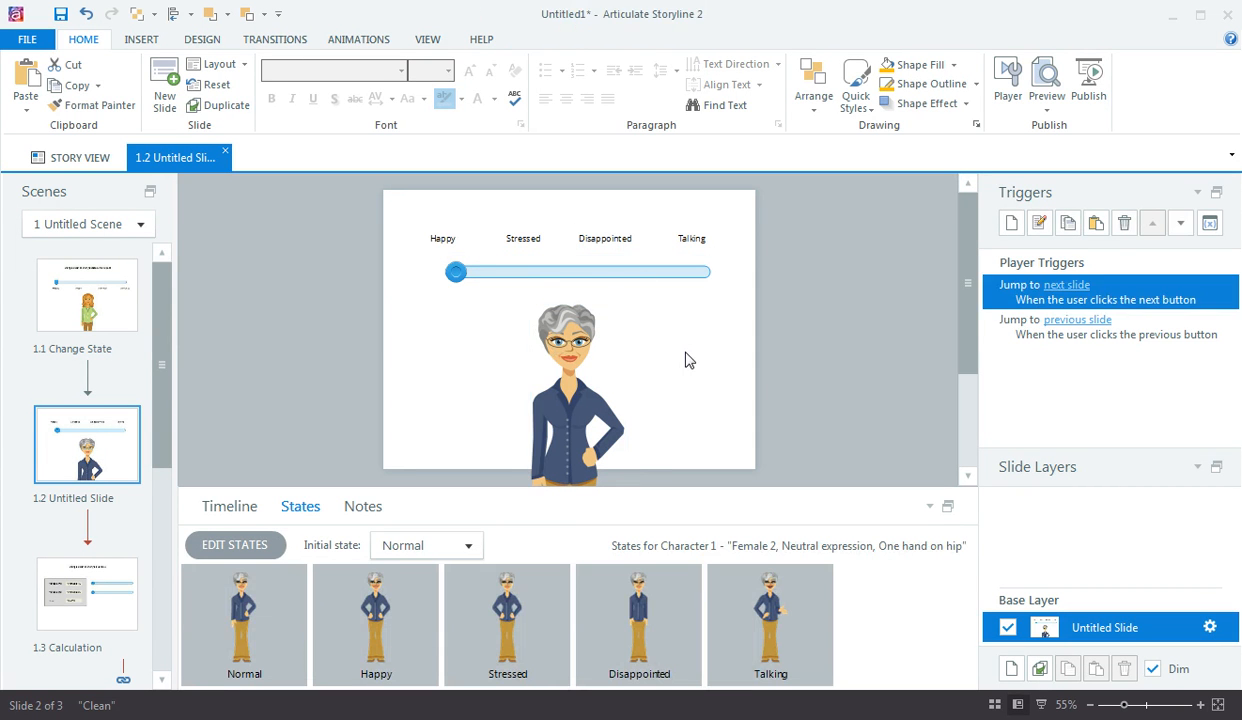
Start a new trigger that changes the state of Character 1 to Happy.
click(1013, 224)
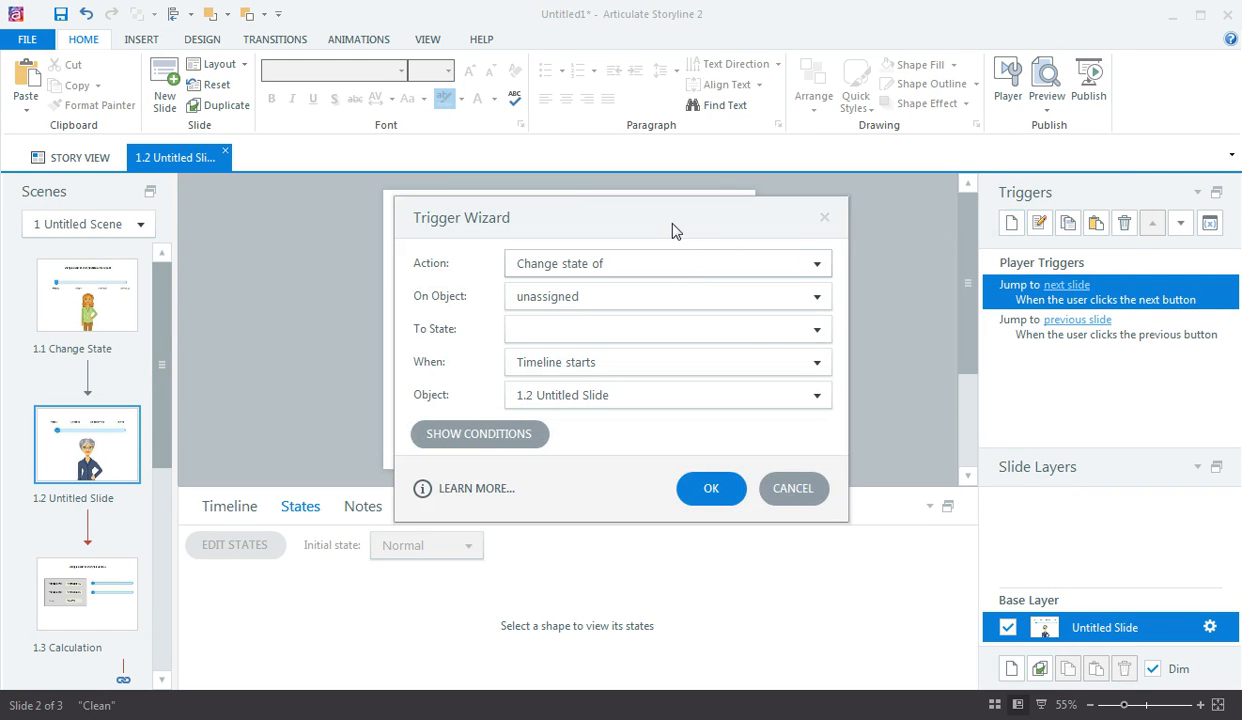
drag(671, 230, 994, 137)
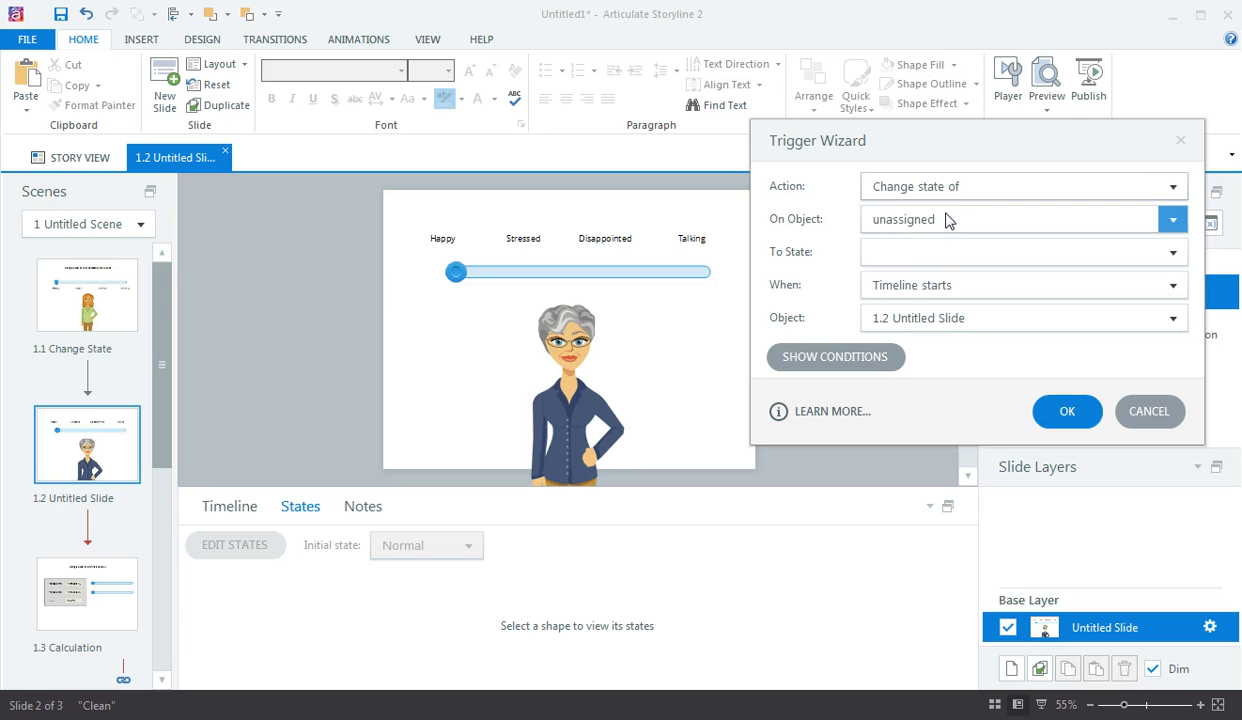
click(935, 220)
click(938, 290)
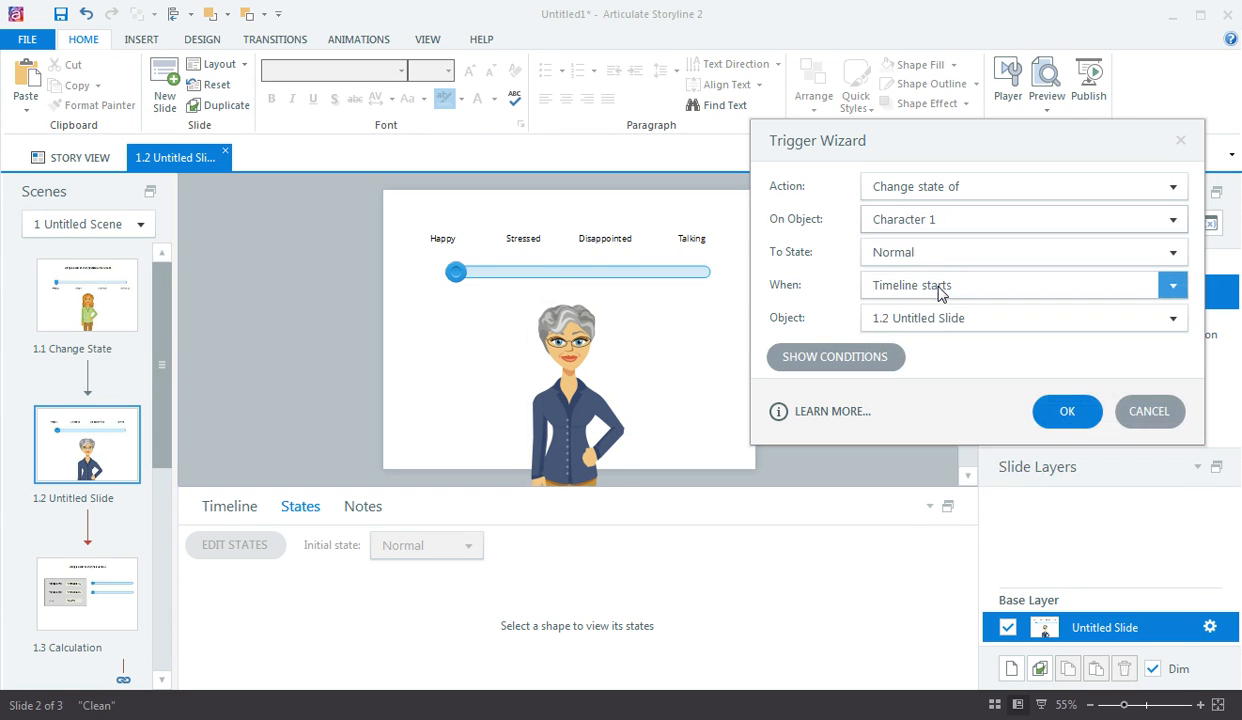
click(939, 259)
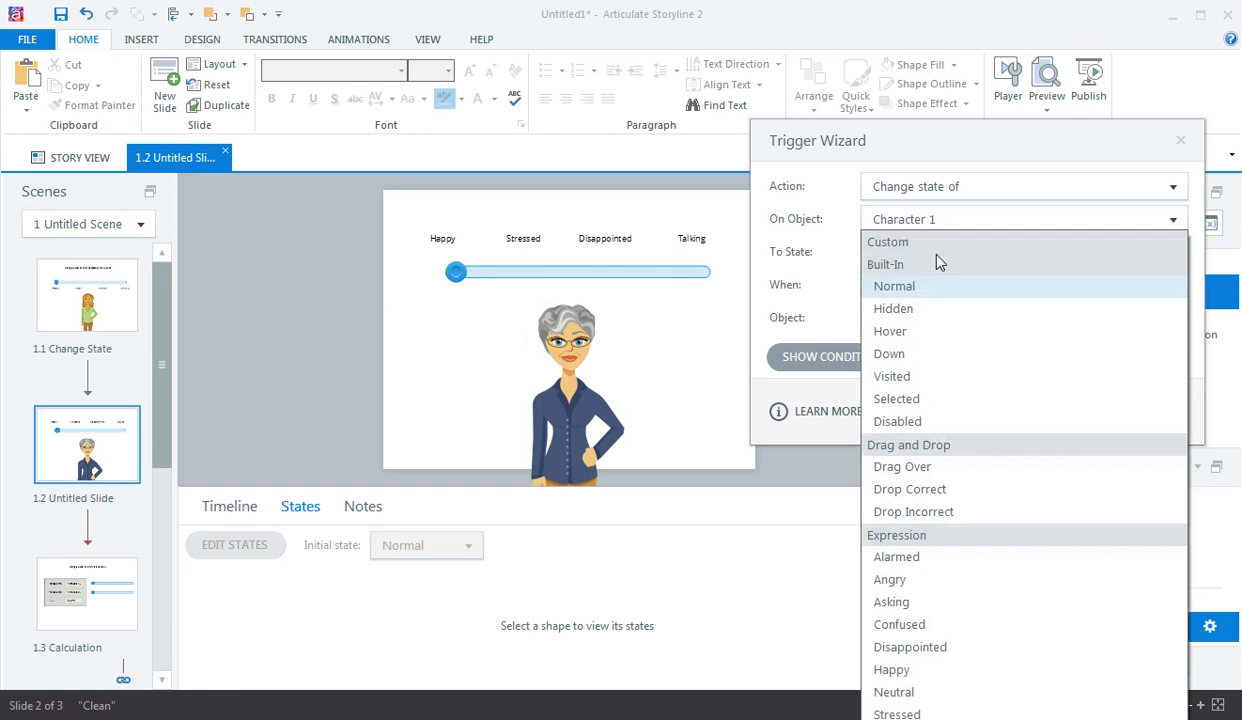
click(931, 671)
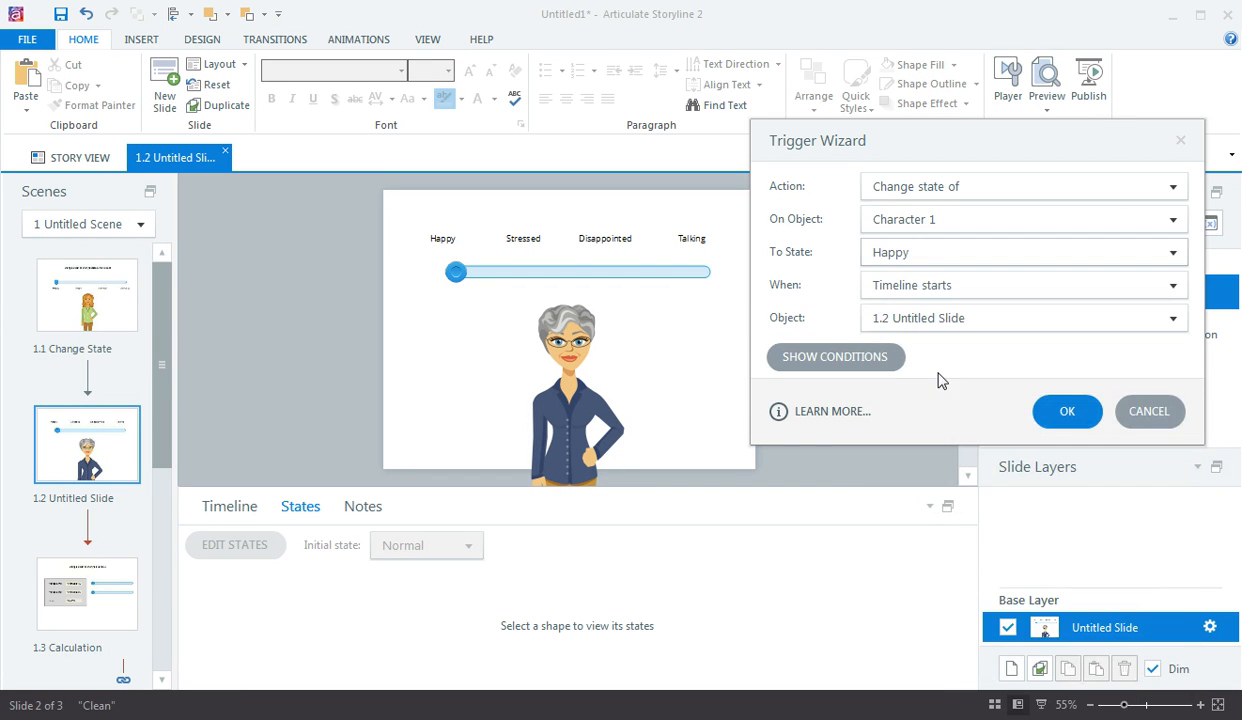
Make the trigger fire when Slider 1 moves and its value is equal to 1, and save the trigger.
click(955, 287)
click(940, 718)
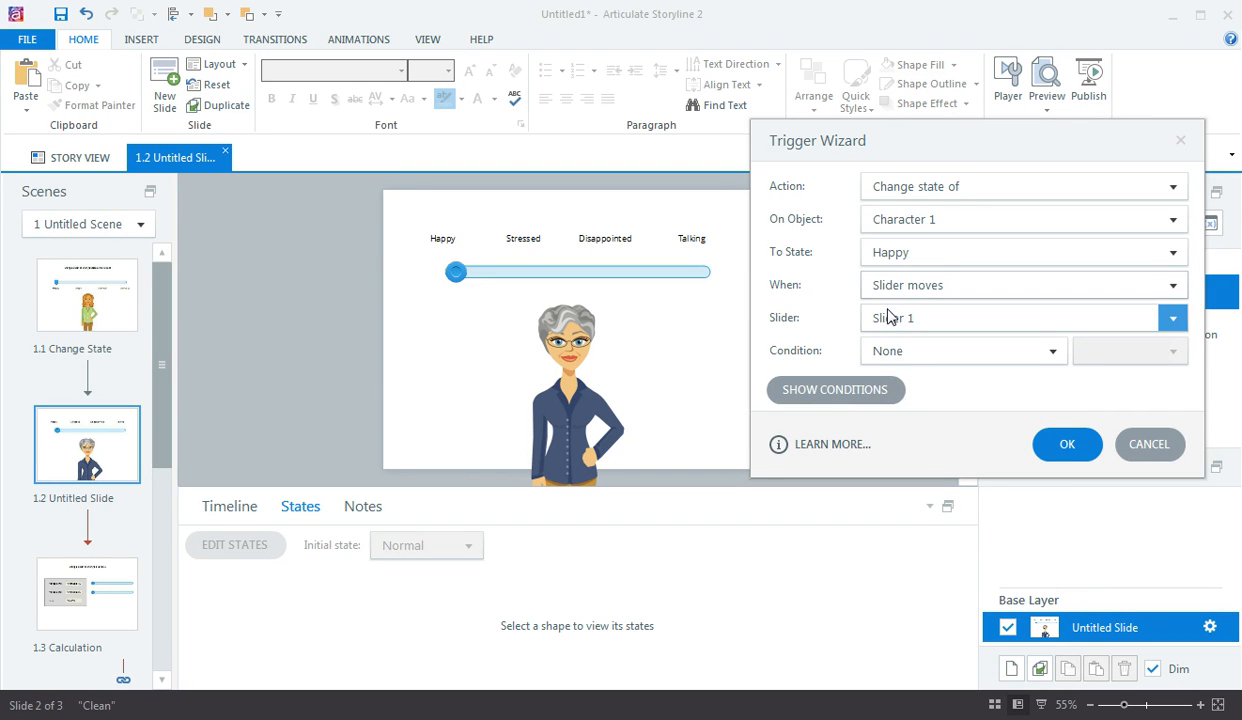
click(1050, 352)
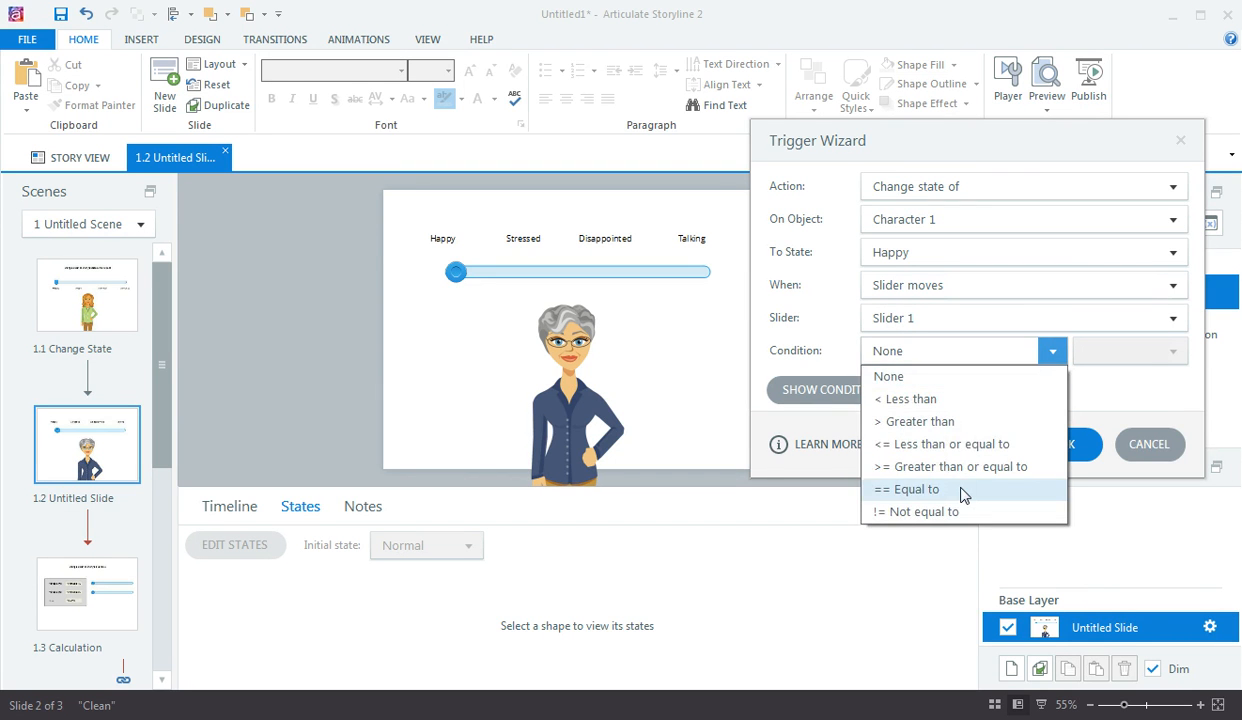
click(962, 494)
click(1183, 358)
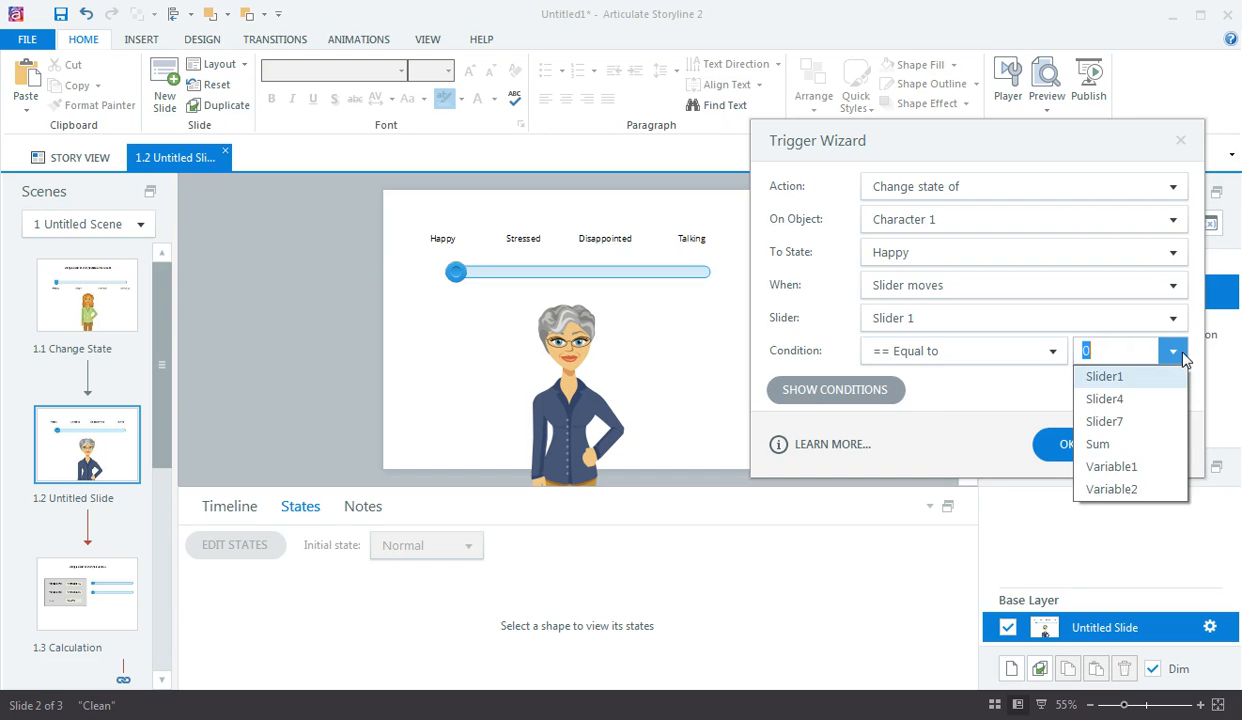
click(1126, 345)
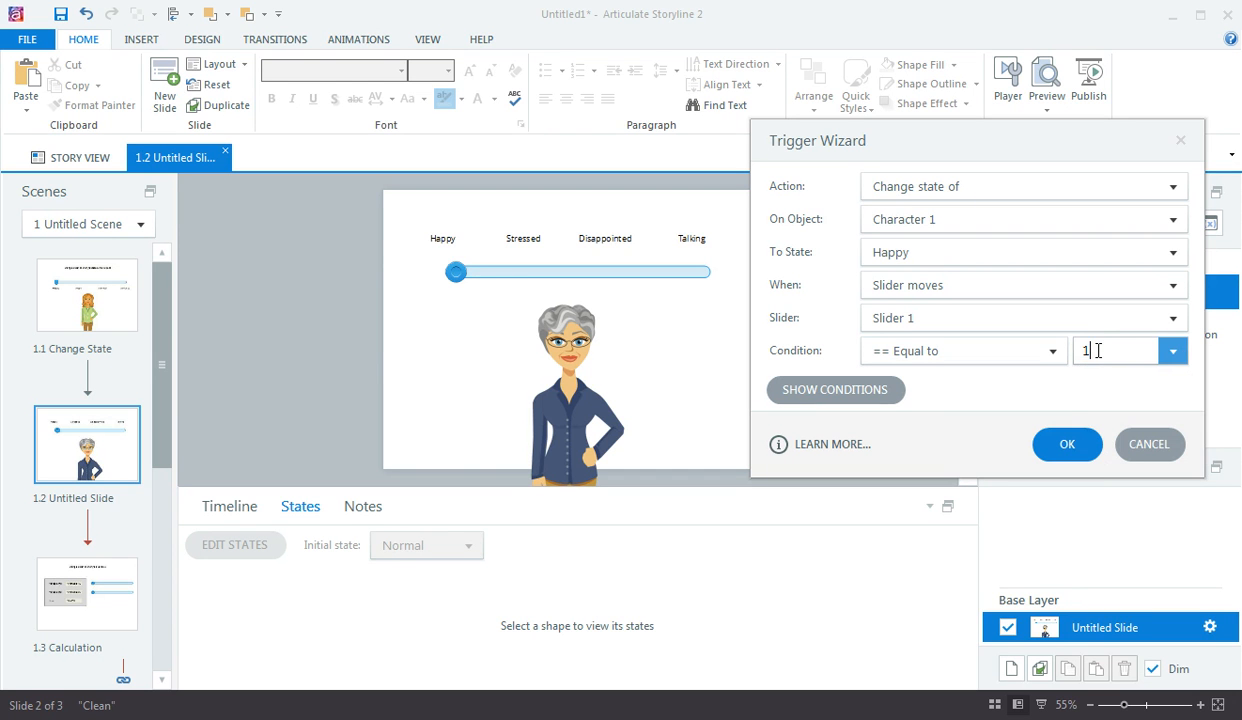
click(1074, 393)
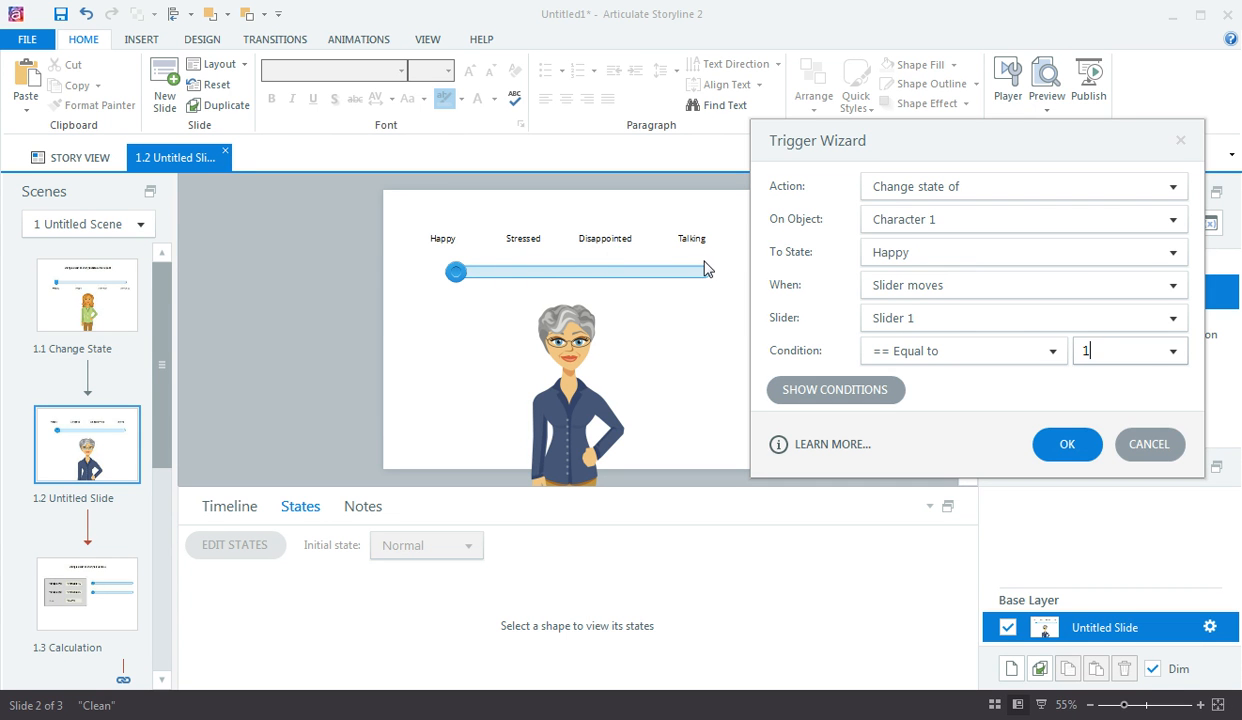
click(1064, 444)
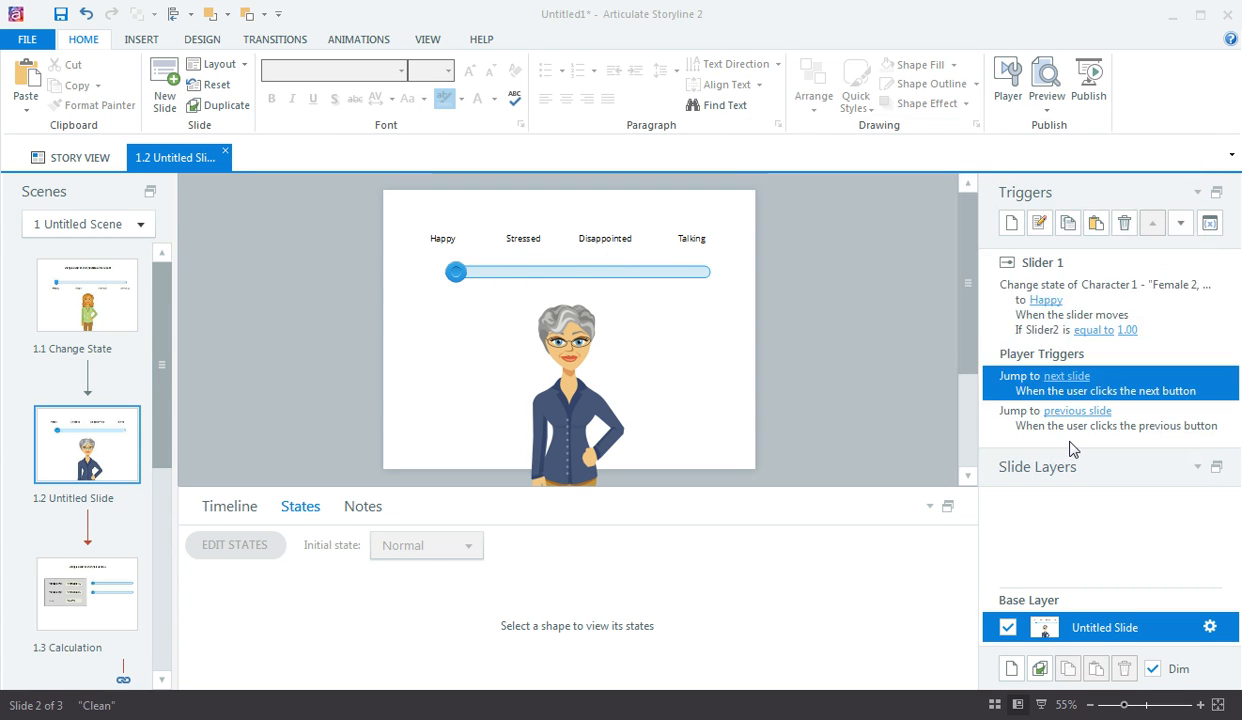
Duplicate the Slider 1 Happy trigger three times.
click(1095, 222)
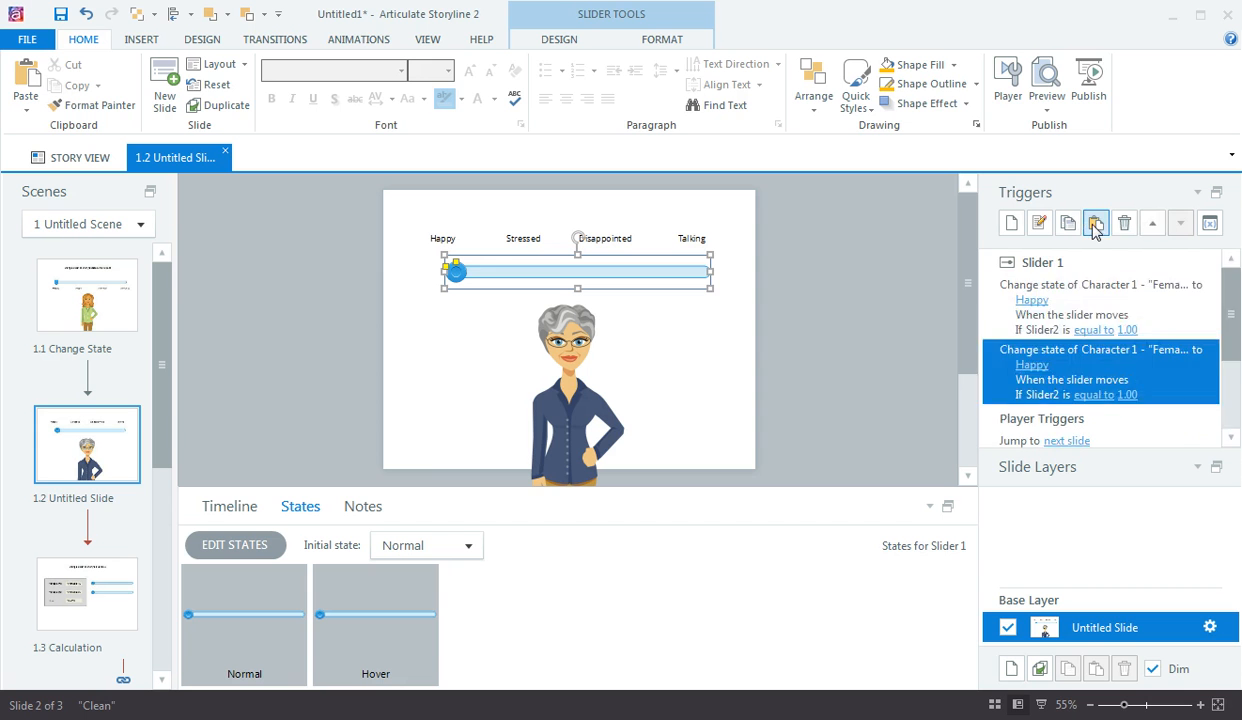
click(1095, 222)
drag(1230, 425, 1230, 305)
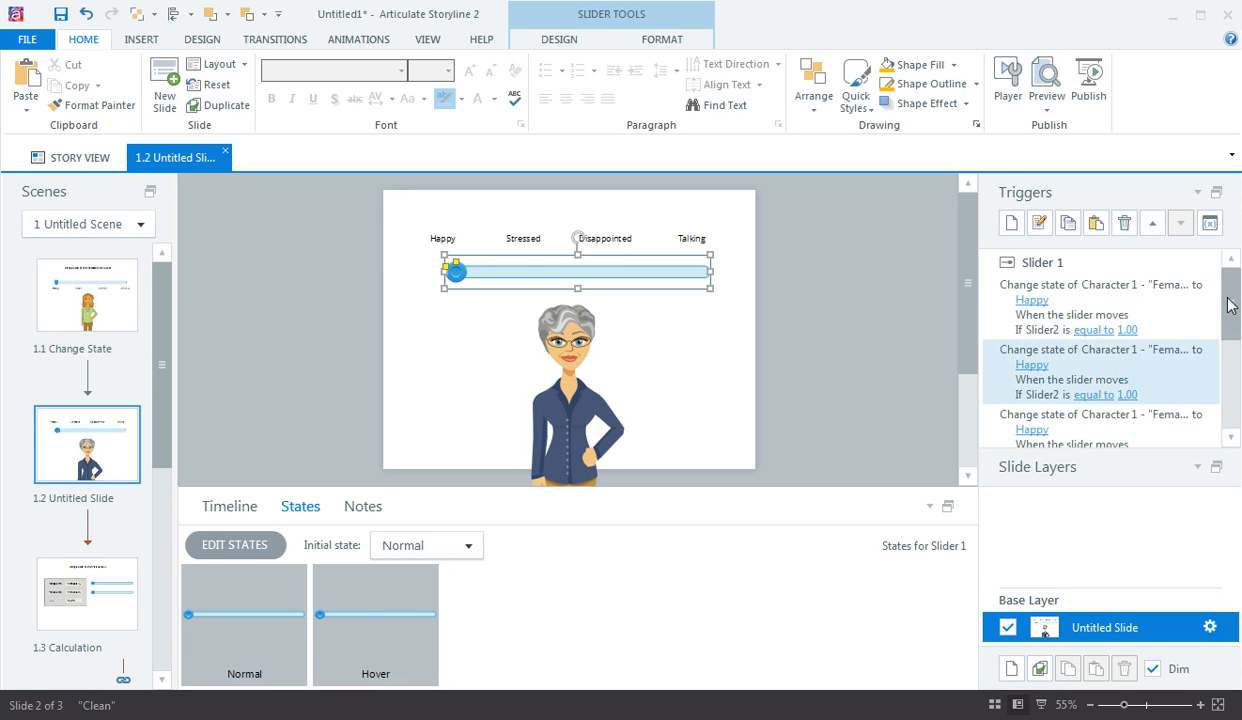
Change the second slider trigger to the Stressed state when the slider value equals 2.
click(1027, 364)
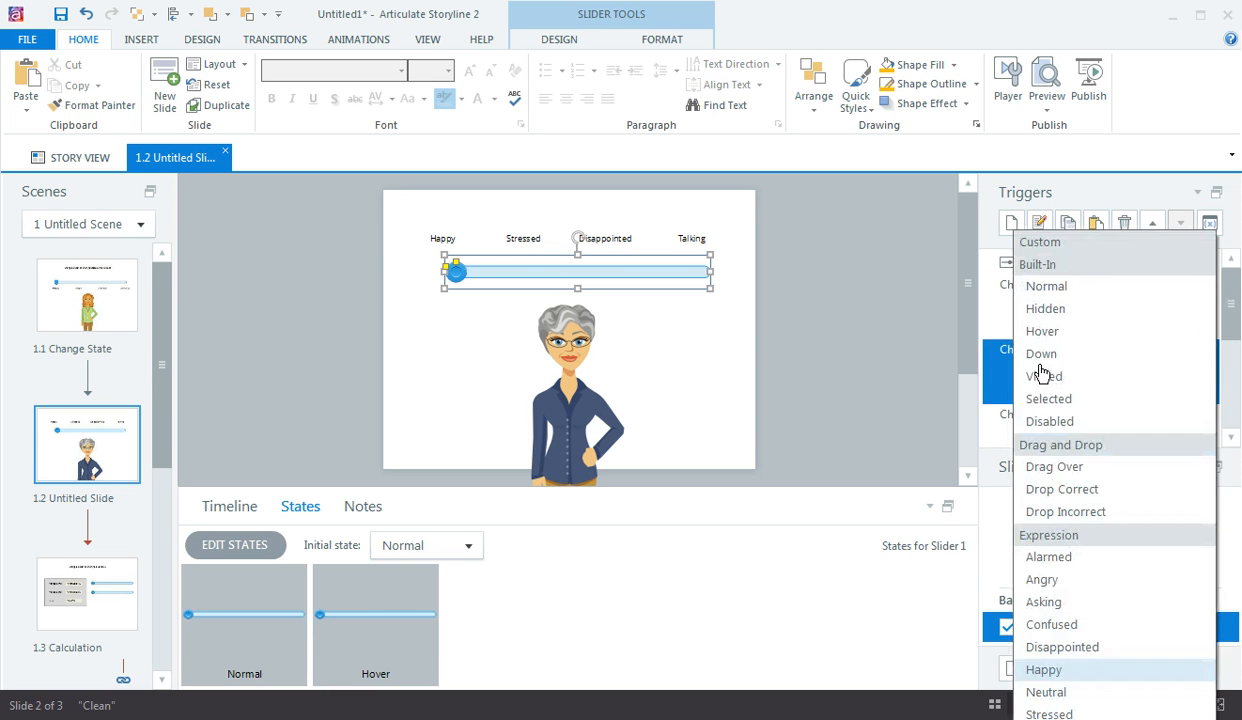
click(1049, 714)
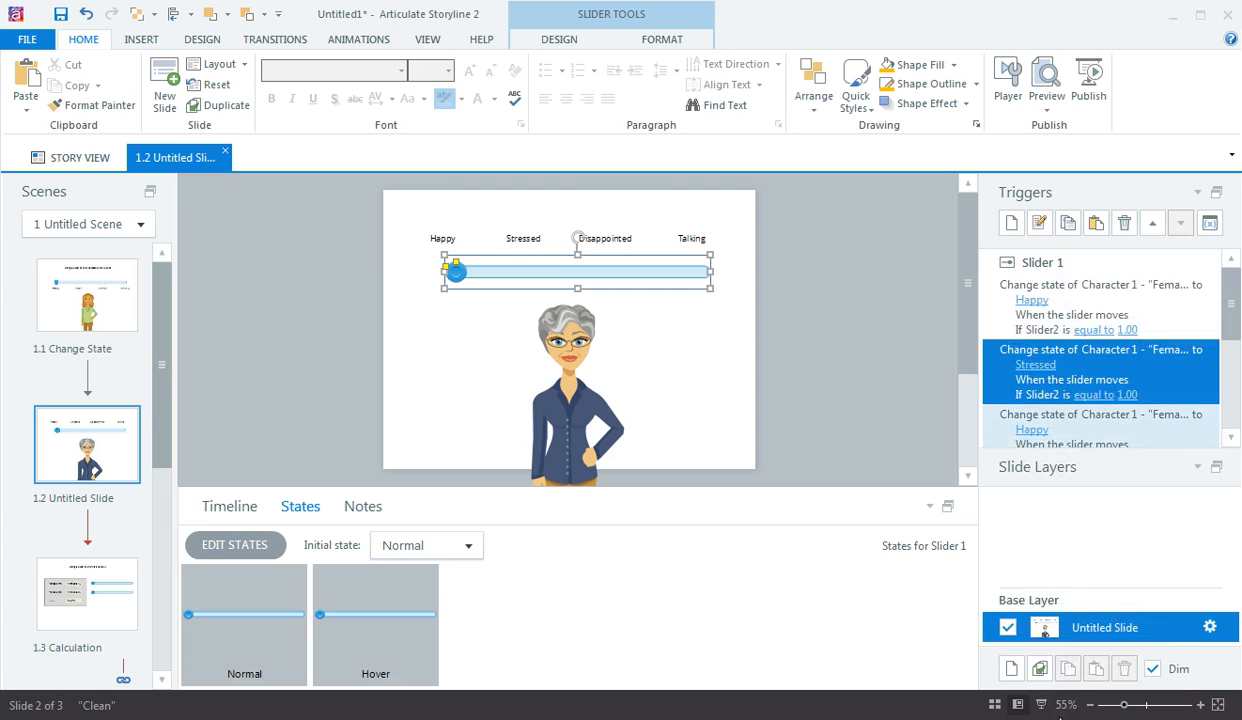
click(1127, 394)
drag(1130, 394, 1104, 398)
text(2)
Change the third slider trigger to the Disappointed state when the slider value equals 3.
click(1079, 430)
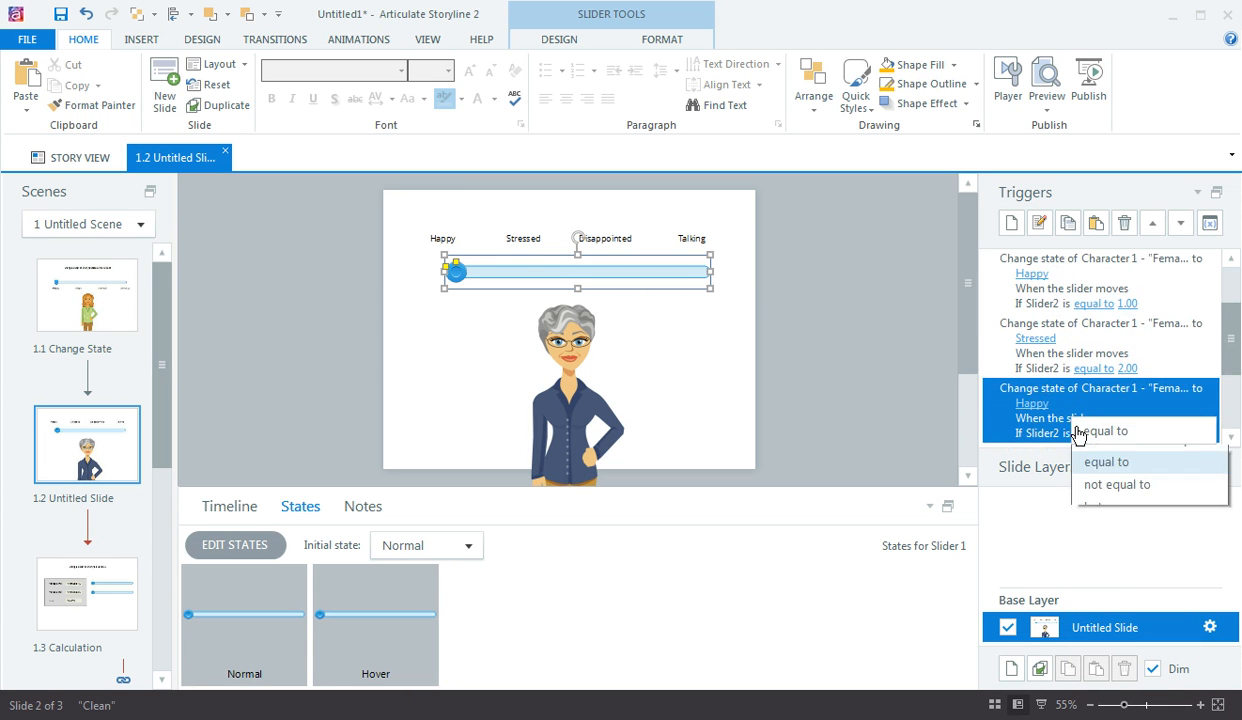
click(1040, 415)
click(1040, 415)
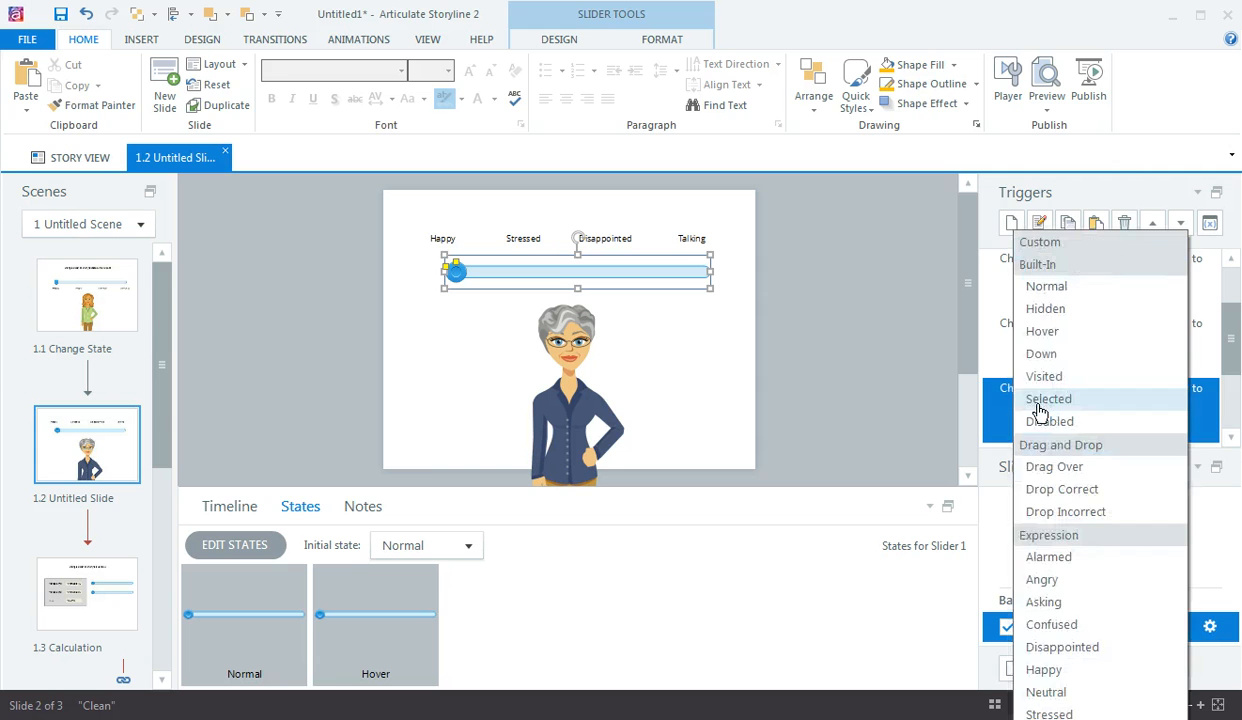
click(1075, 647)
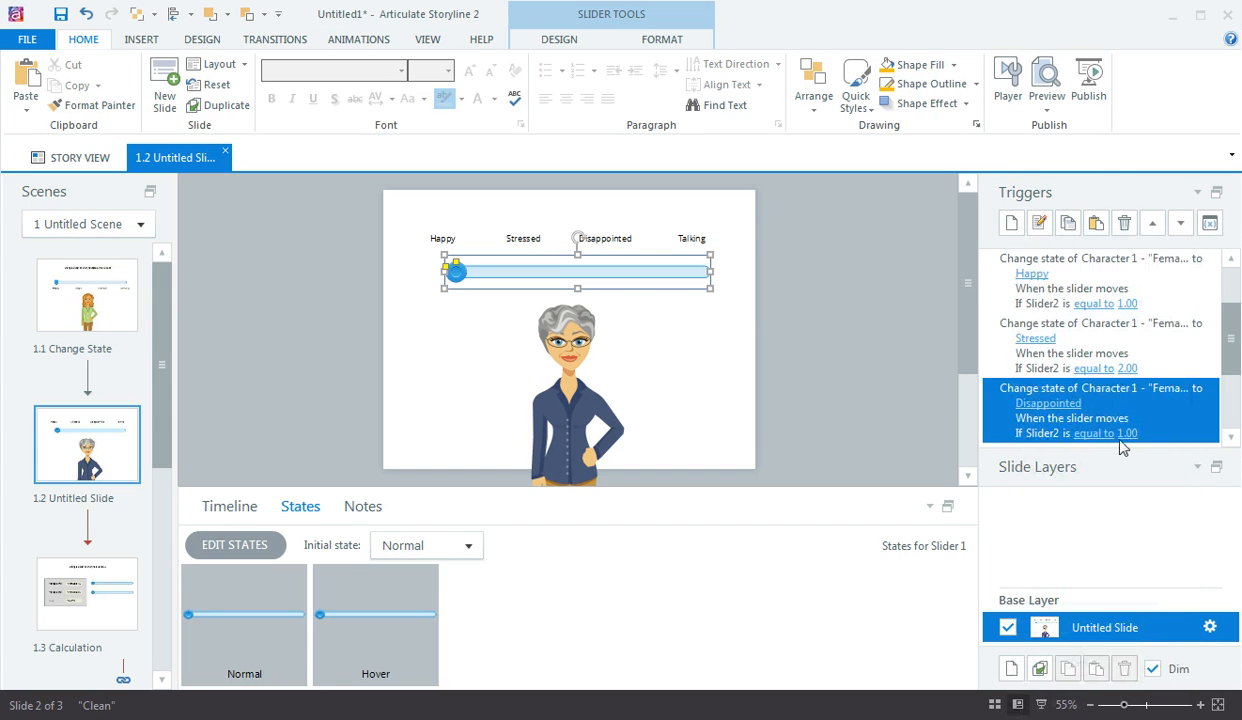
click(1130, 433)
drag(1137, 432, 1119, 440)
text(3)
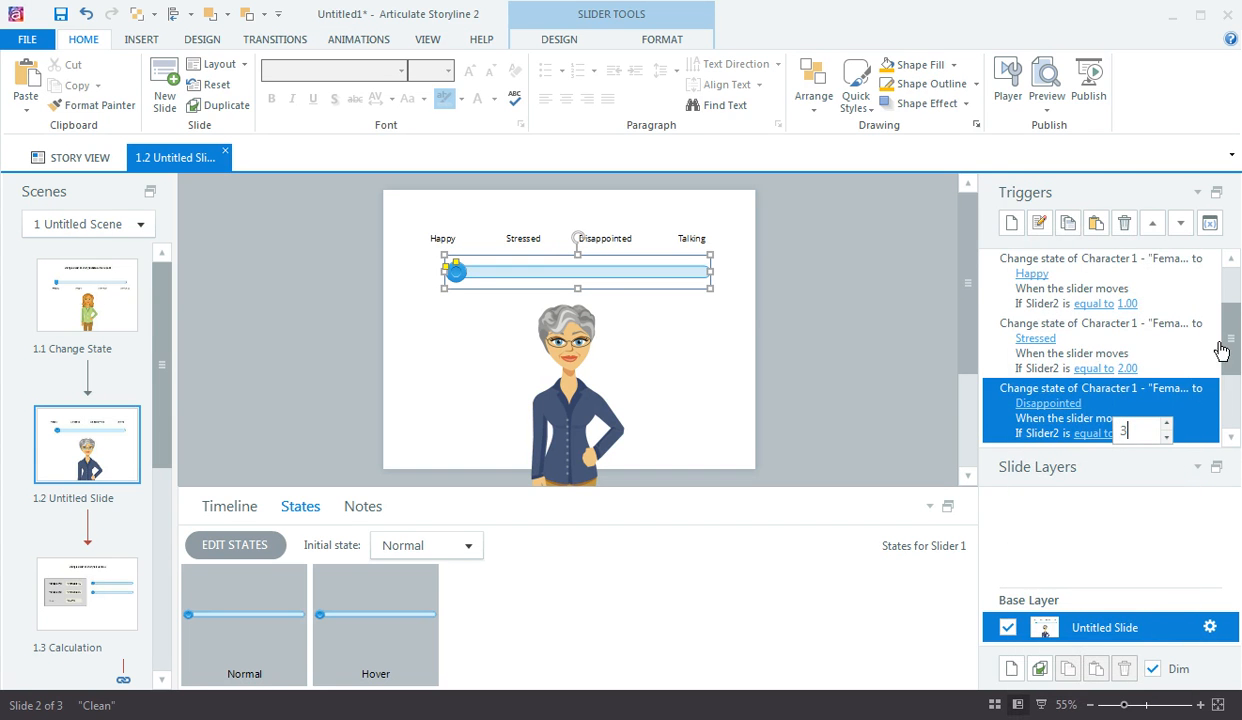
Change the fourth slider trigger to the Talking state when the slider value equals 4.
scroll(1185, 340, down, 2)
click(1177, 363)
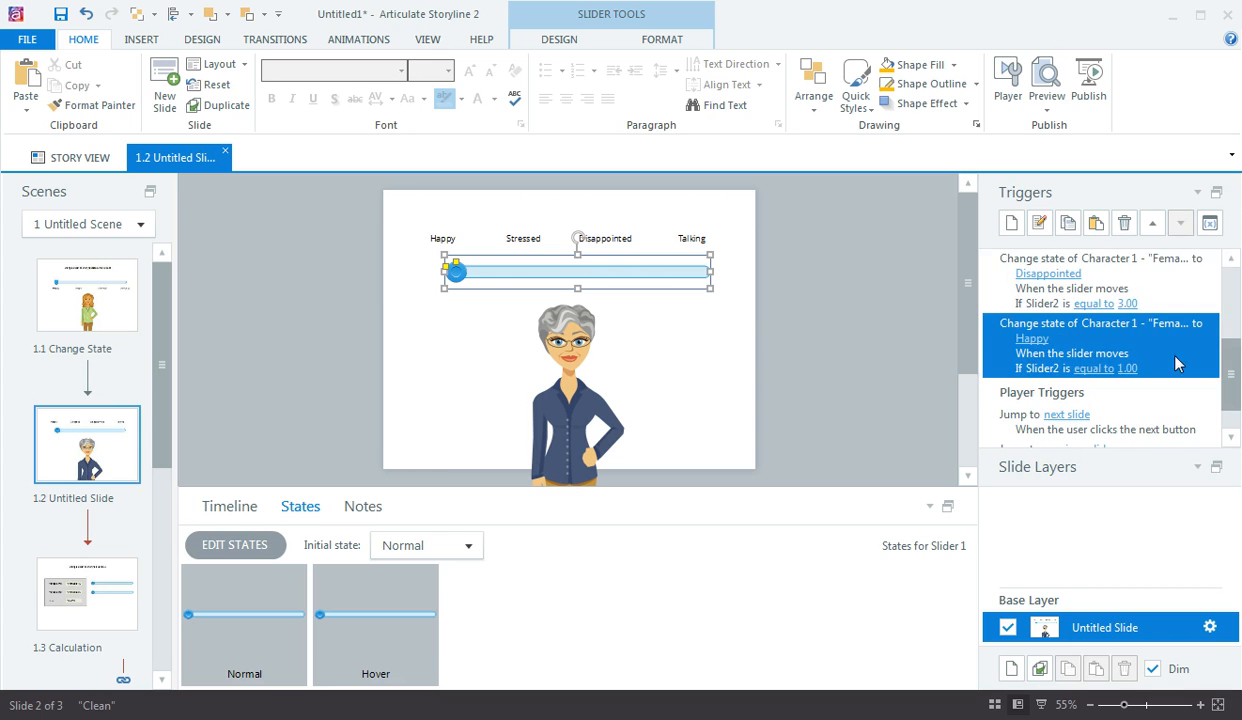
click(1028, 343)
scroll(1040, 505, up, 3)
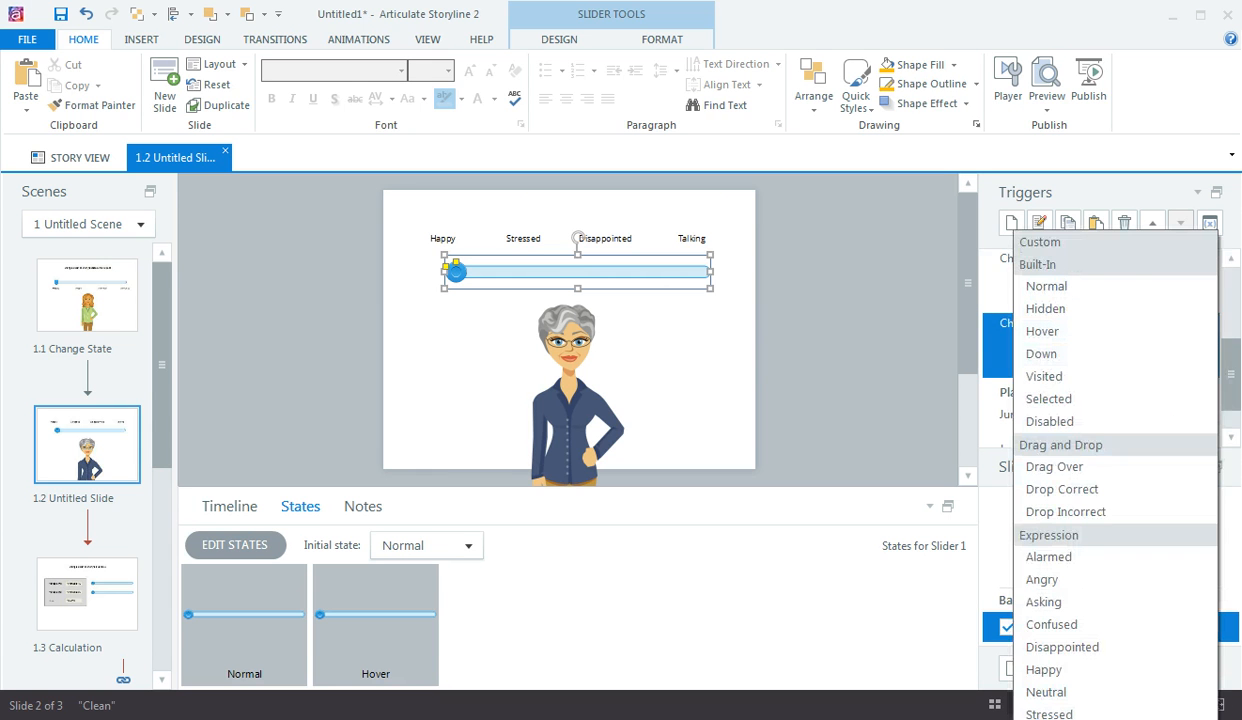
click(1052, 718)
click(1123, 368)
drag(1120, 368, 1134, 370)
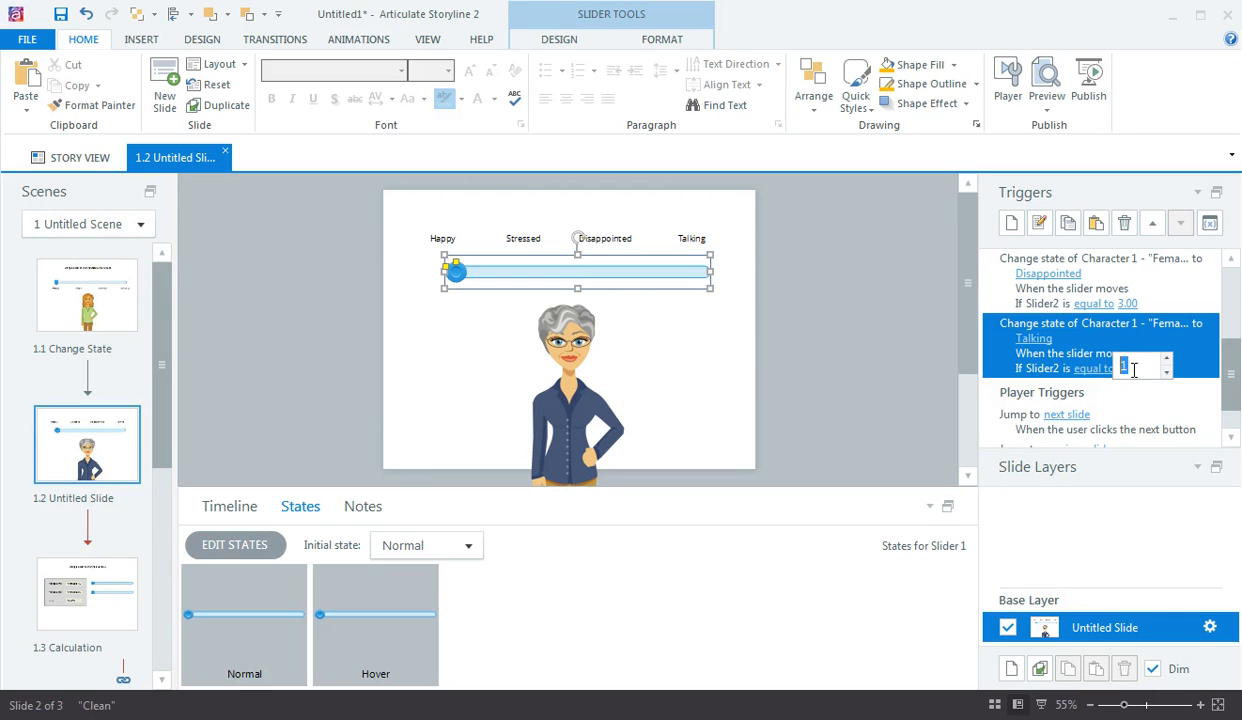
text(4)
click(872, 370)
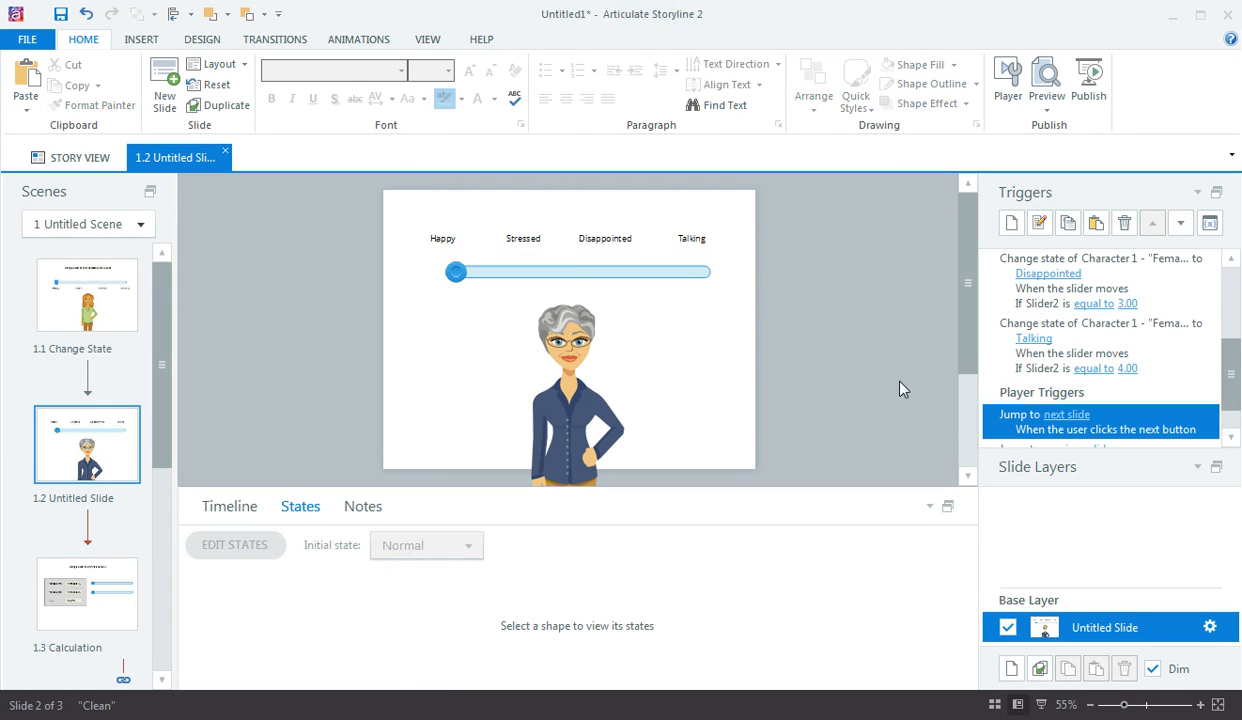
Preview this slide and move the slider from Happy through to Talking to test the character's state changes.
click(1048, 108)
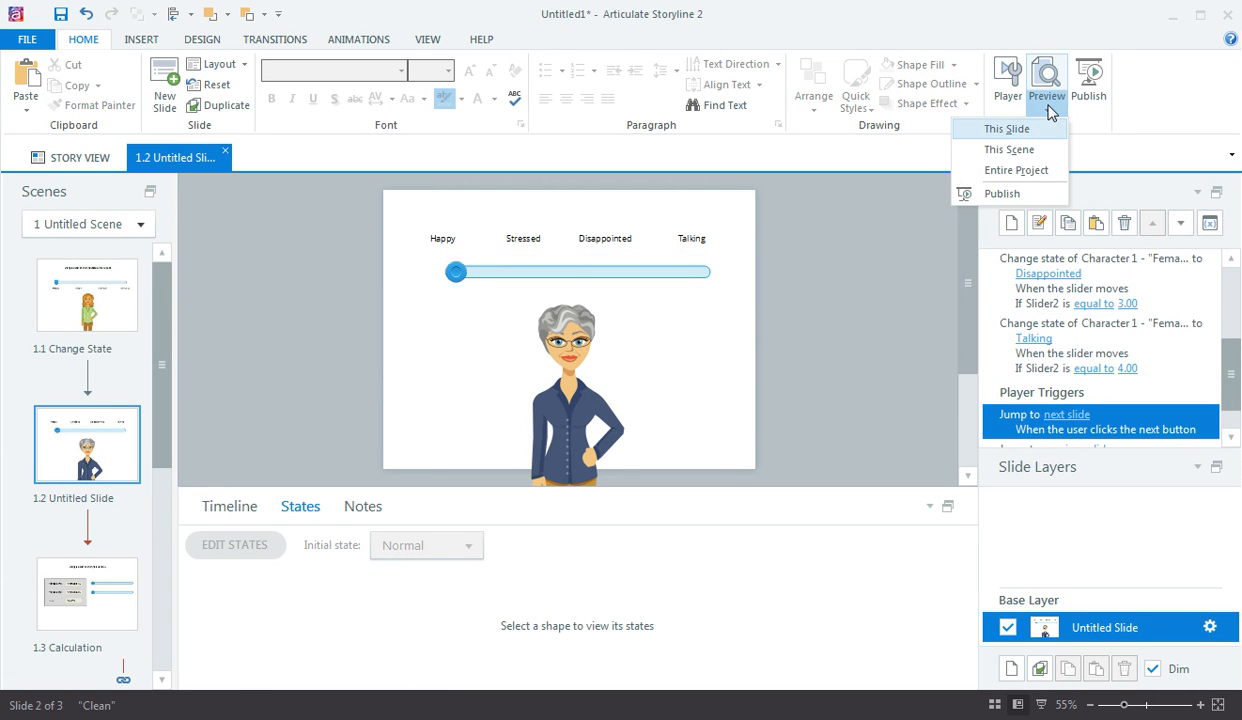
click(1036, 129)
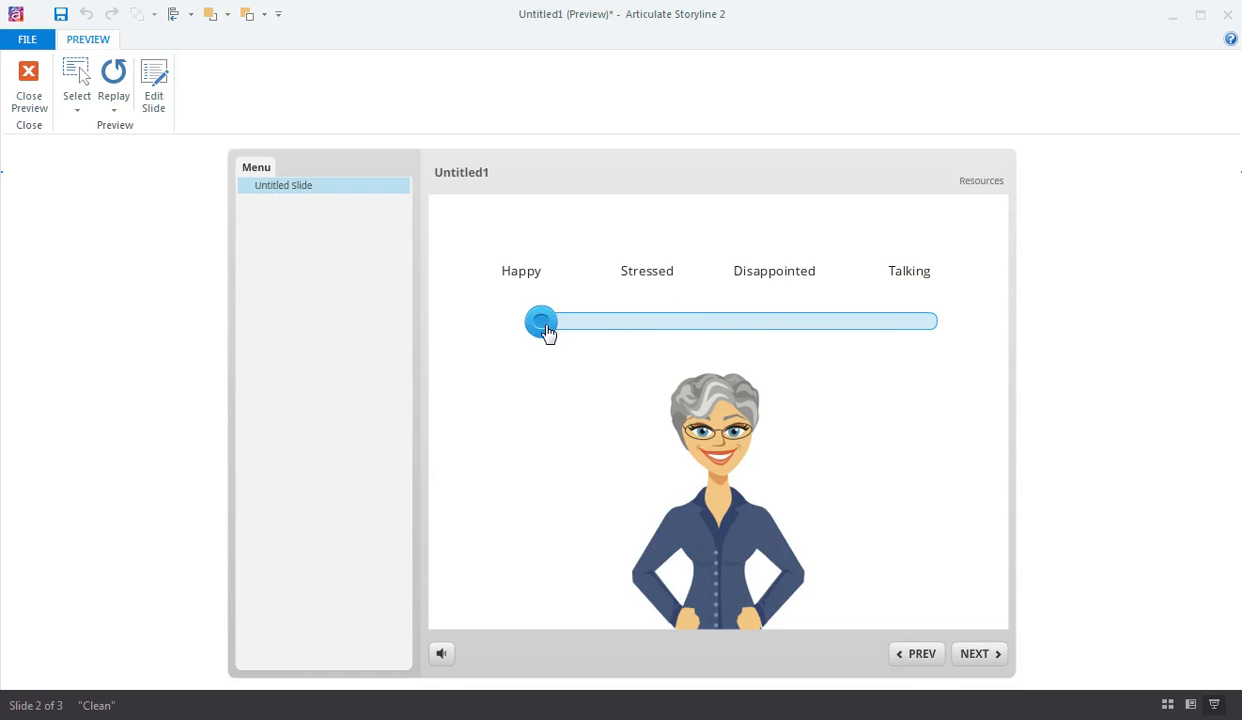
drag(549, 333, 627, 335)
drag(722, 335, 900, 330)
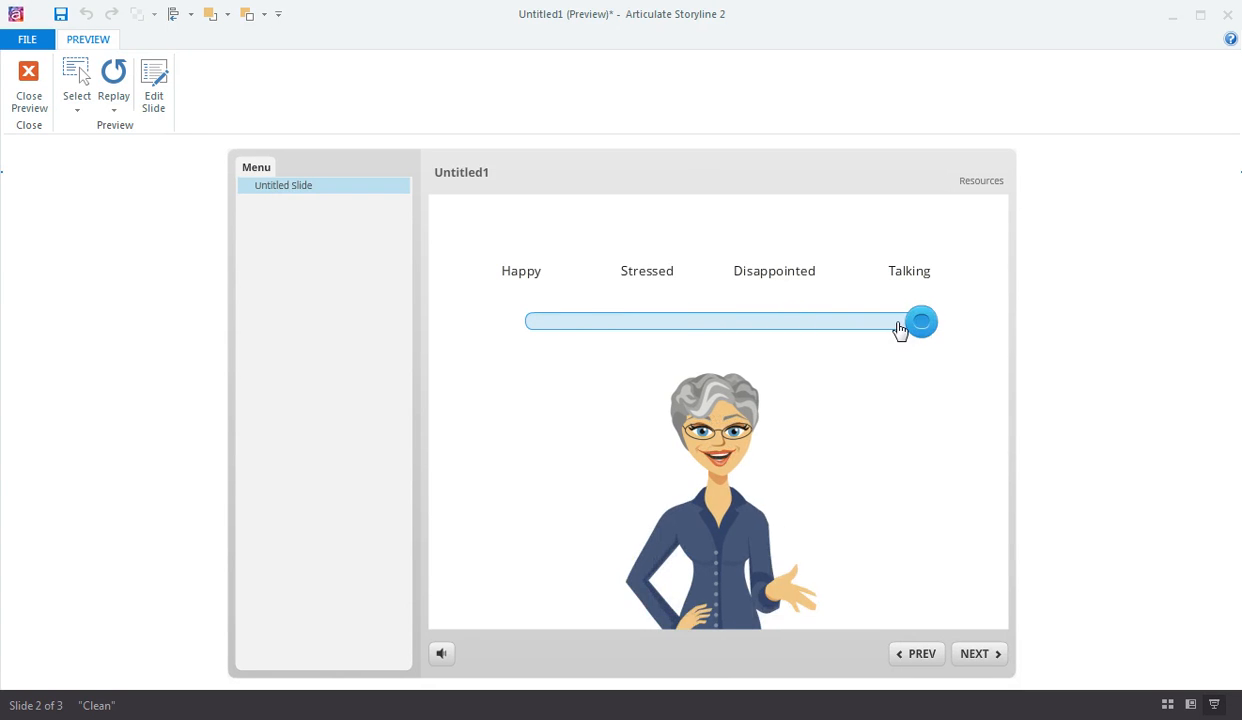